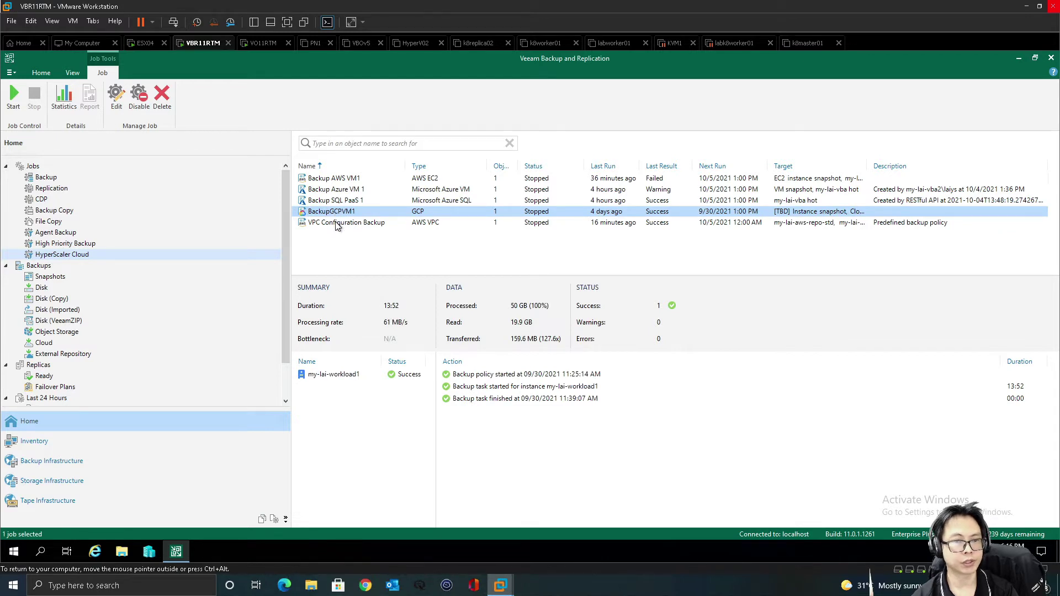
- Review the VPC Configuration Backup job, and inspect the Azure VM and SQL PaaS backups in the external repository
click(337, 223)
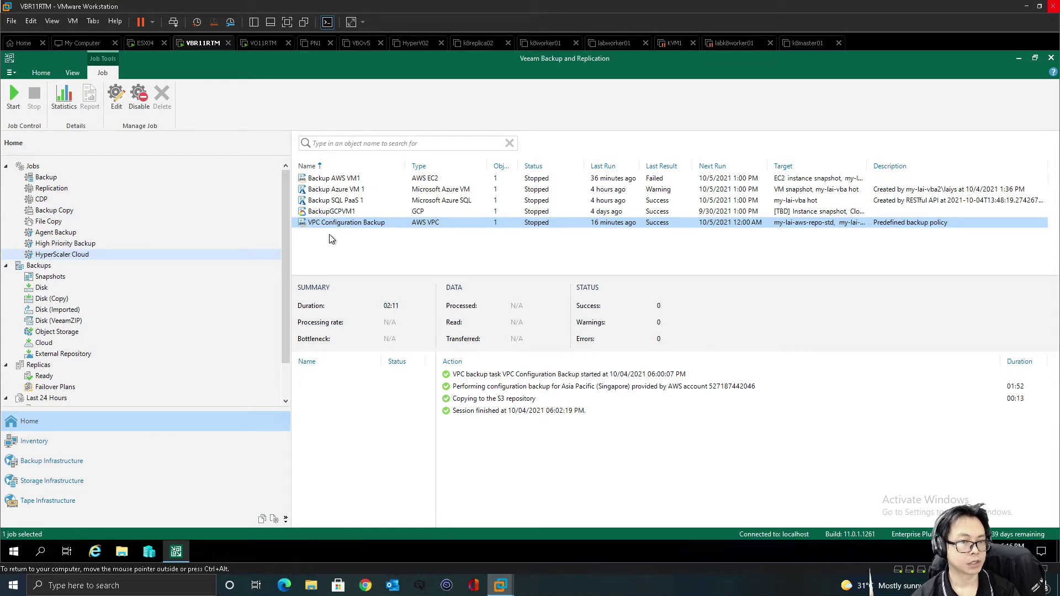
click(69, 354)
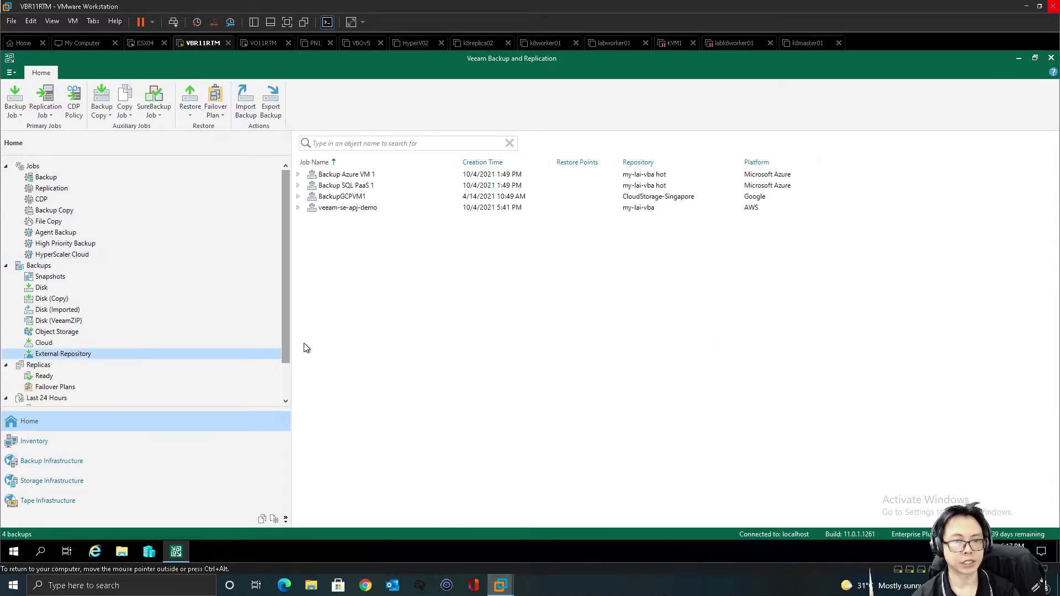
click(415, 330)
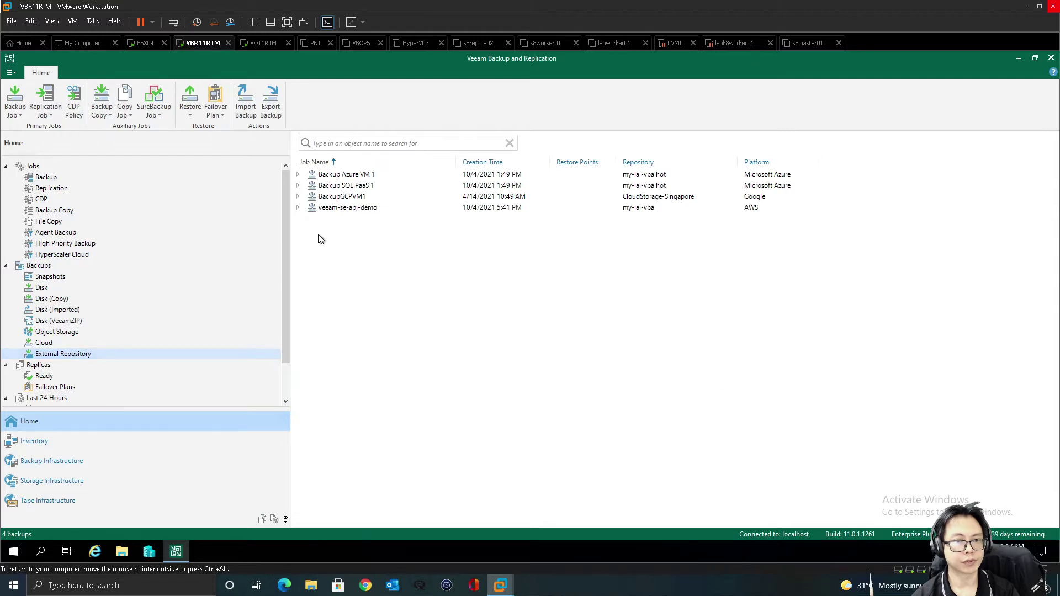
click(298, 175)
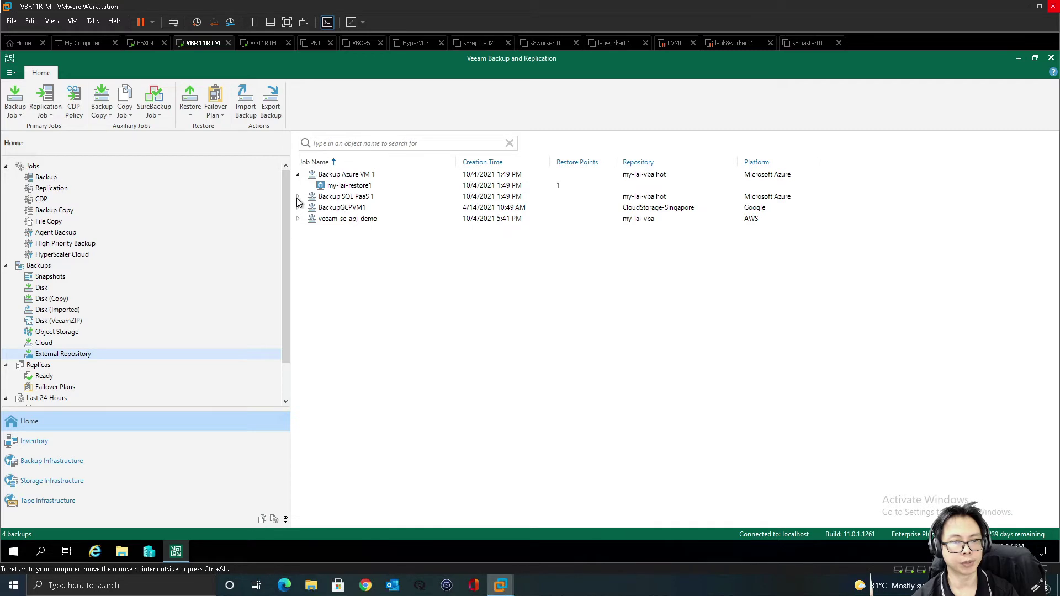
click(298, 197)
click(349, 188)
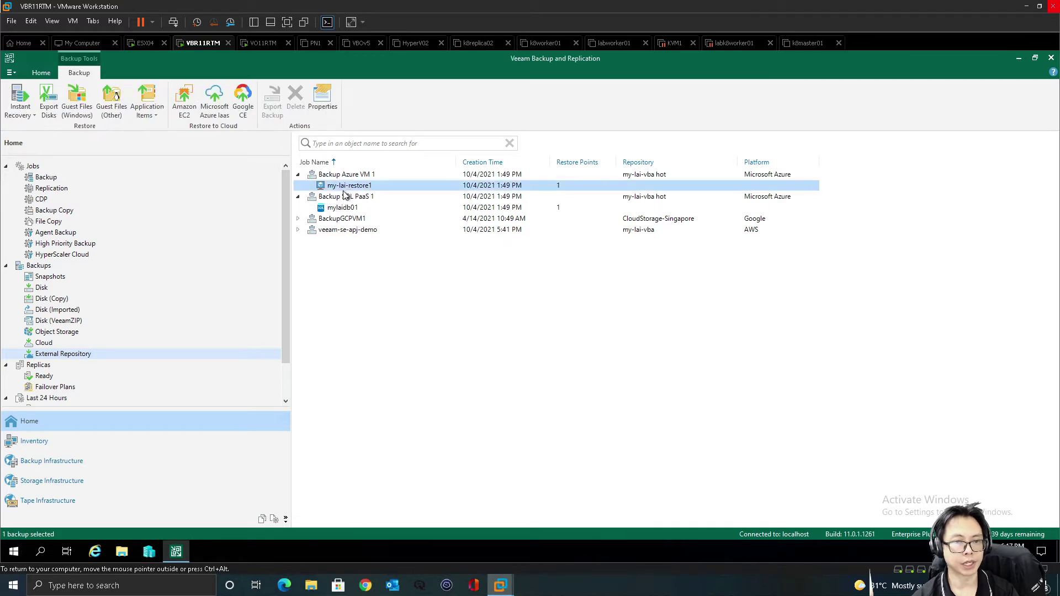
click(339, 209)
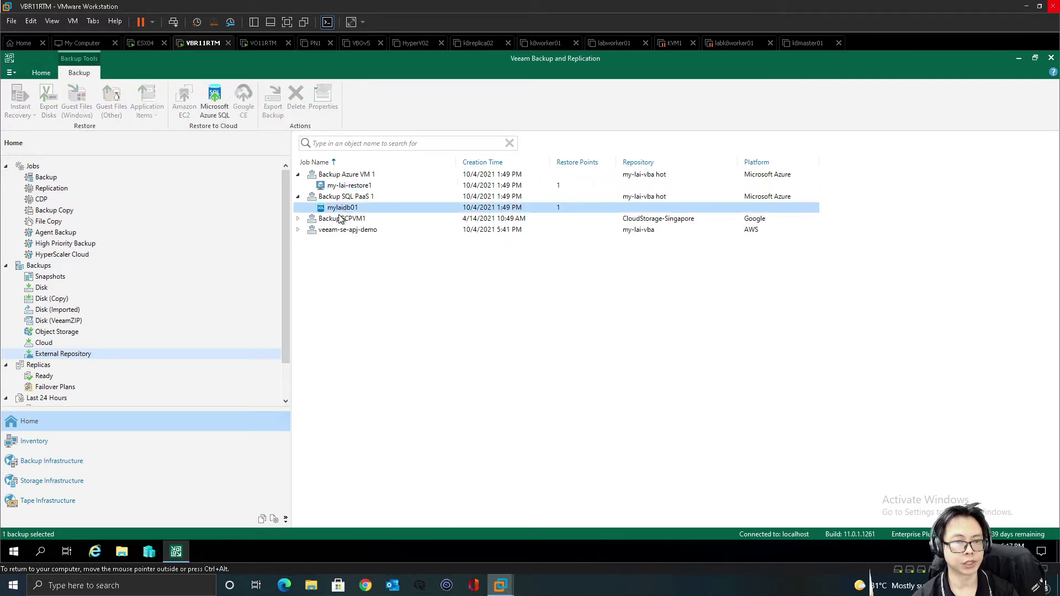
- Inspect the workloads stored under the BackupGCPVM1 and veeam-se-apj-demo backups in the external repository
click(298, 219)
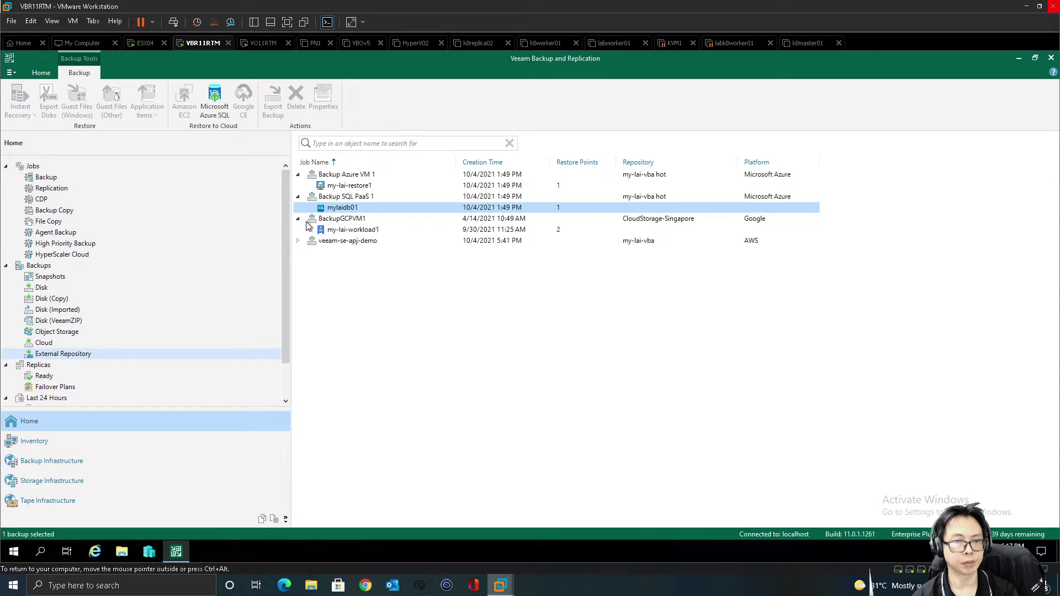
click(334, 230)
click(298, 241)
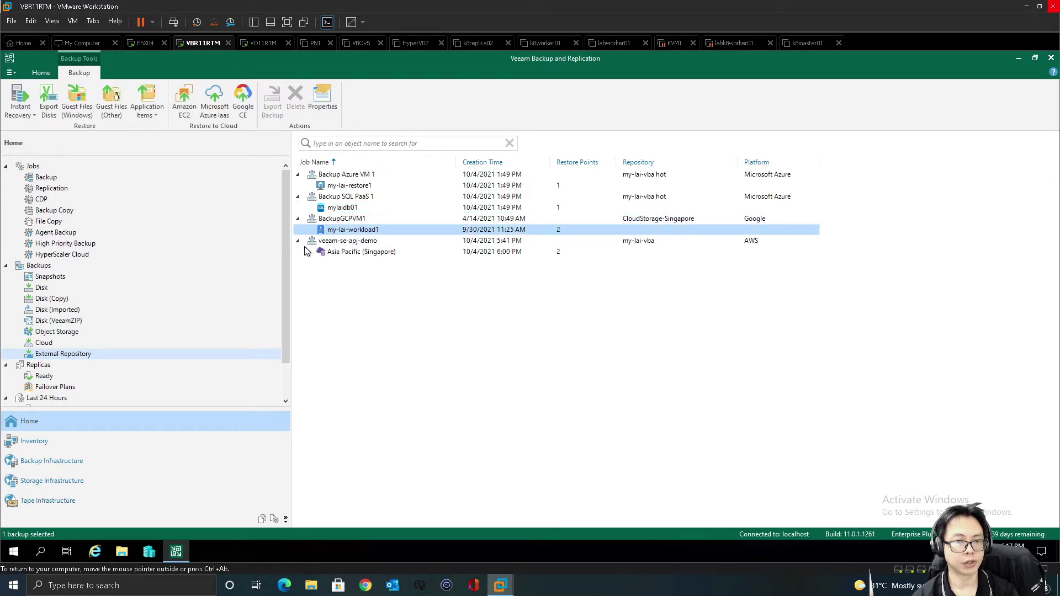
click(359, 286)
click(345, 254)
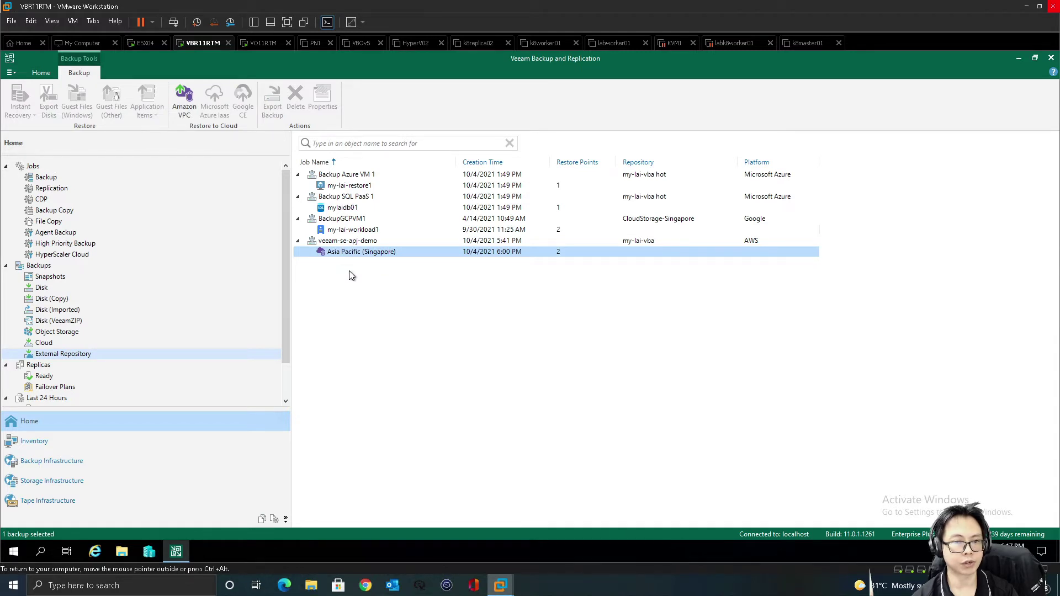
click(350, 273)
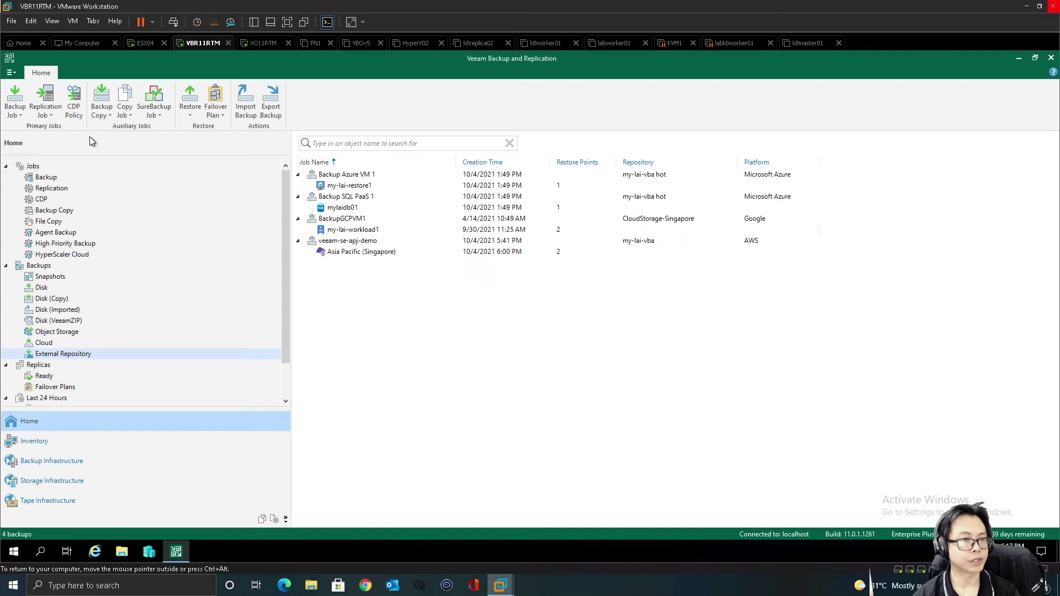
- Start a new Azure IaaS backup copy job named "Backup Copy-Azure to On-prem", keeping the default periodic copy interval
click(98, 115)
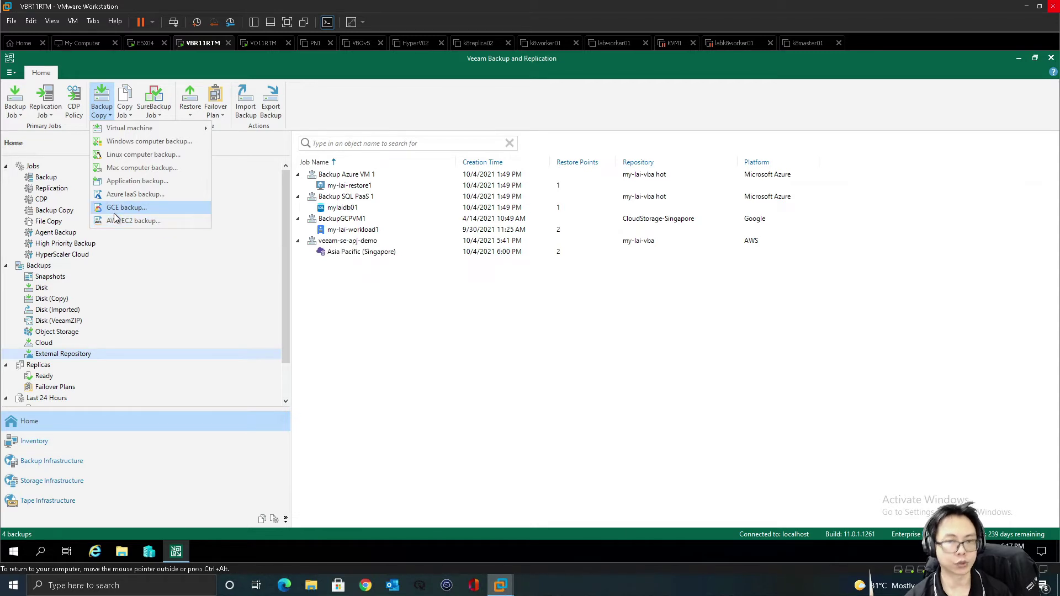
click(162, 194)
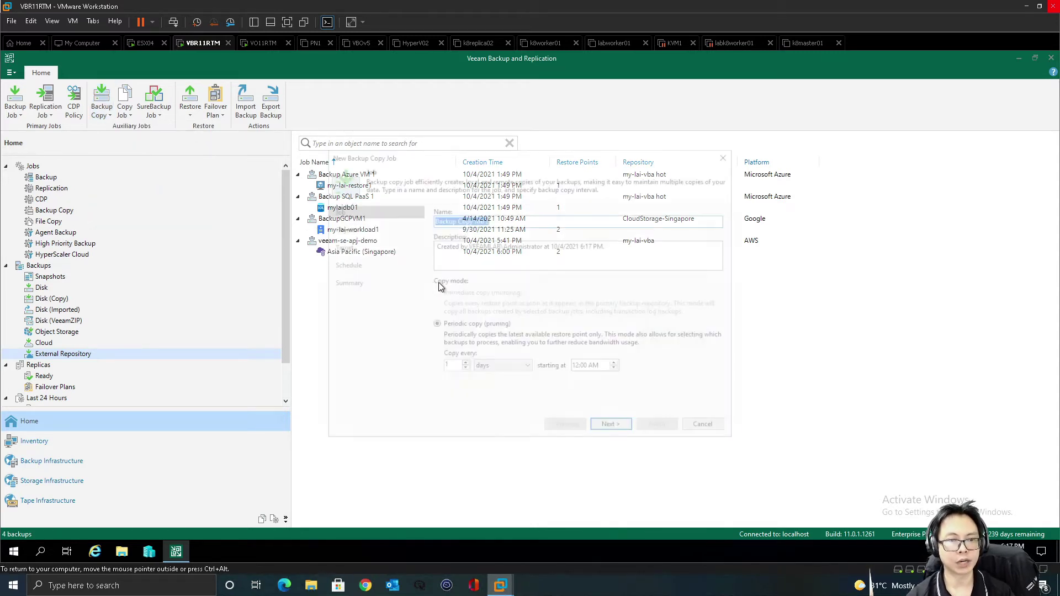
click(497, 219)
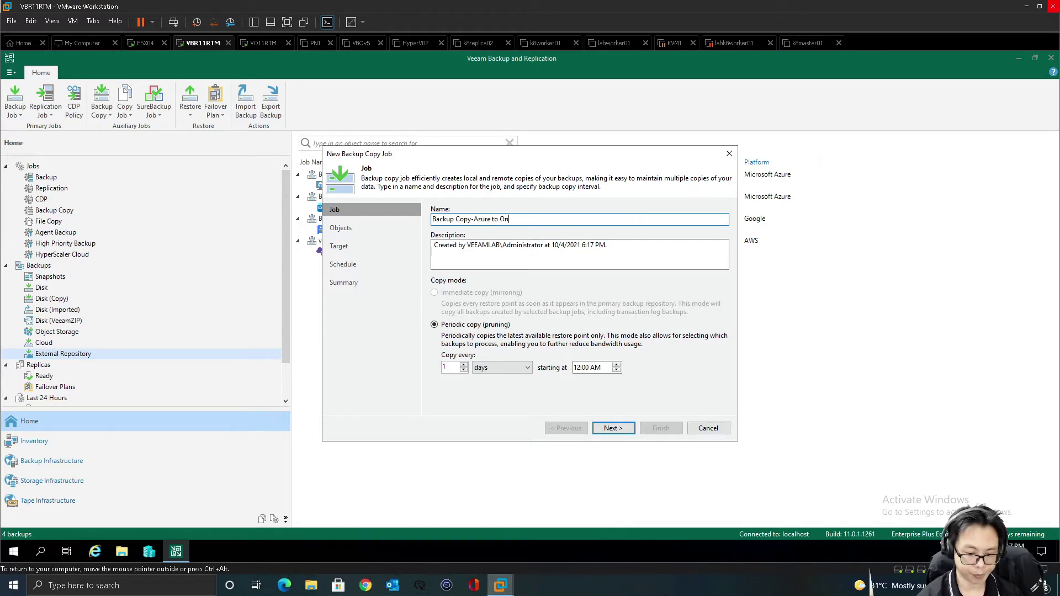
text(prem)
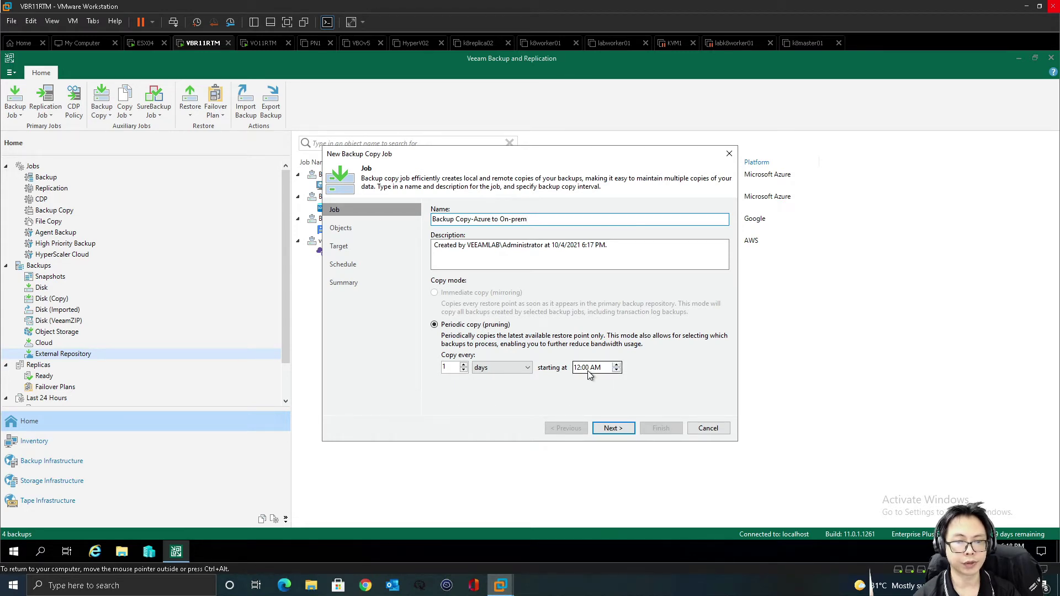
click(614, 428)
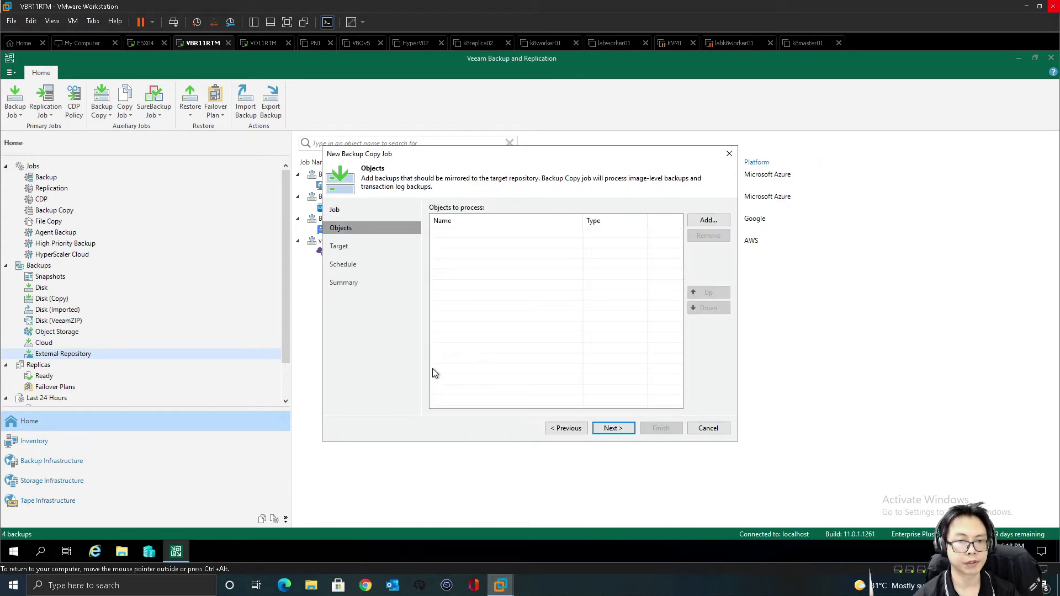
- Add the my-lai-restore1 instance from Backup Azure VM 1 as the object the copy job processes
click(707, 220)
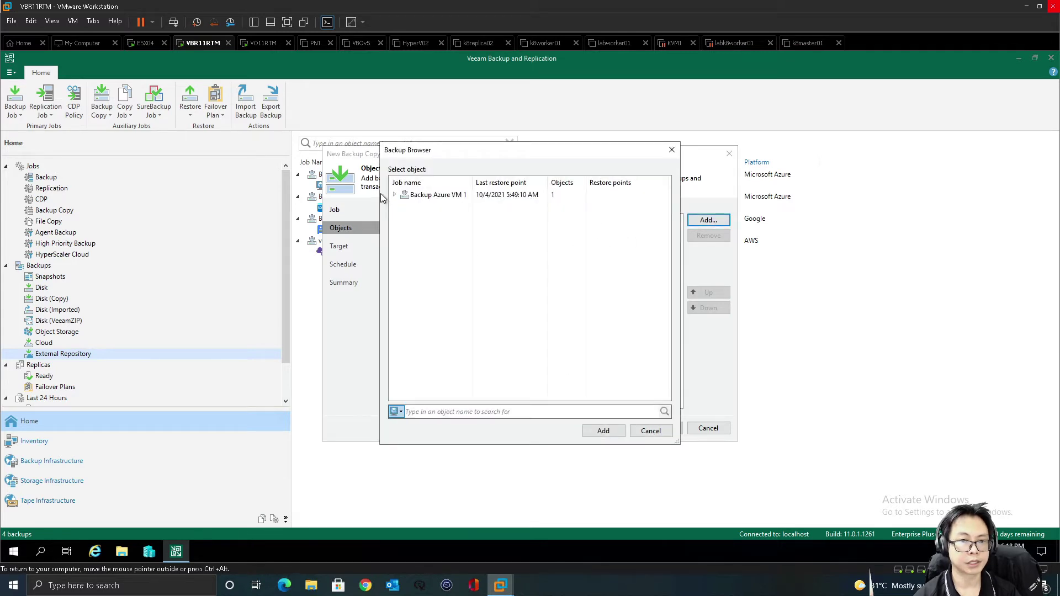
click(394, 195)
click(439, 206)
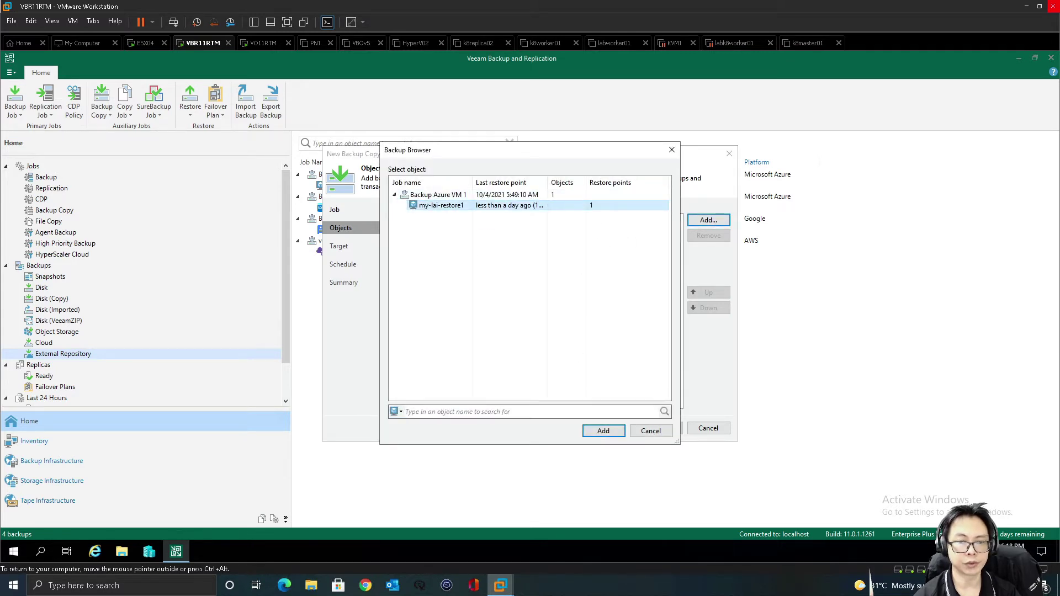
click(603, 431)
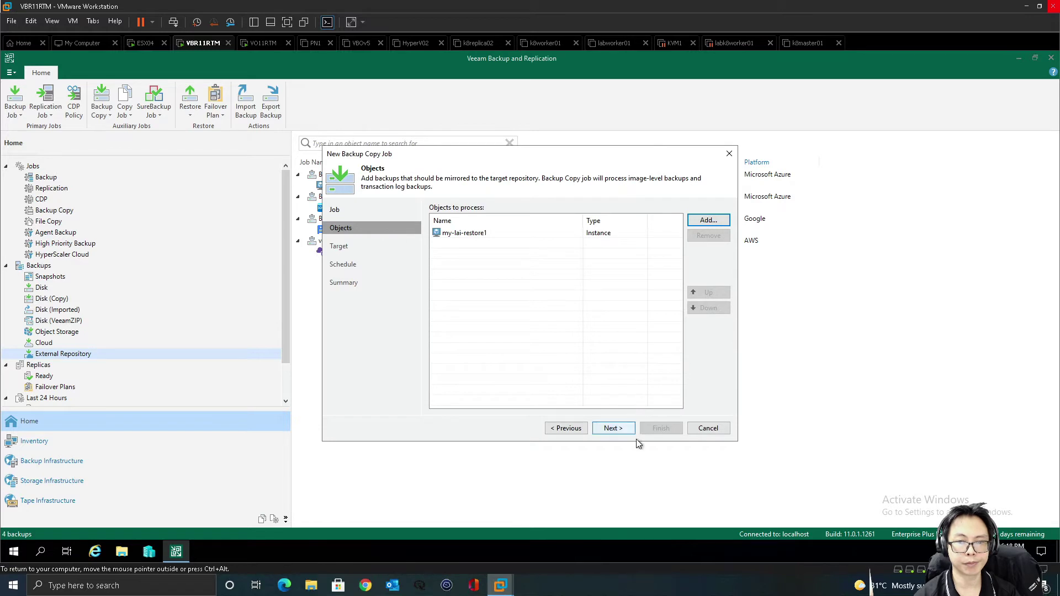
click(615, 429)
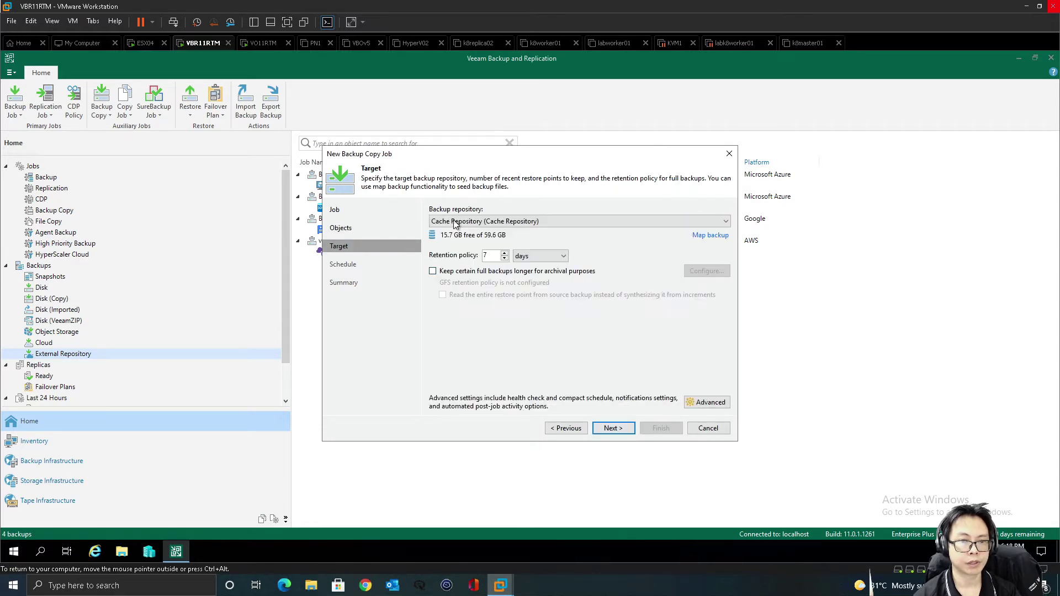
- Target the copy job at the SOBR1 repository with a retention policy of 2 restore points
click(453, 220)
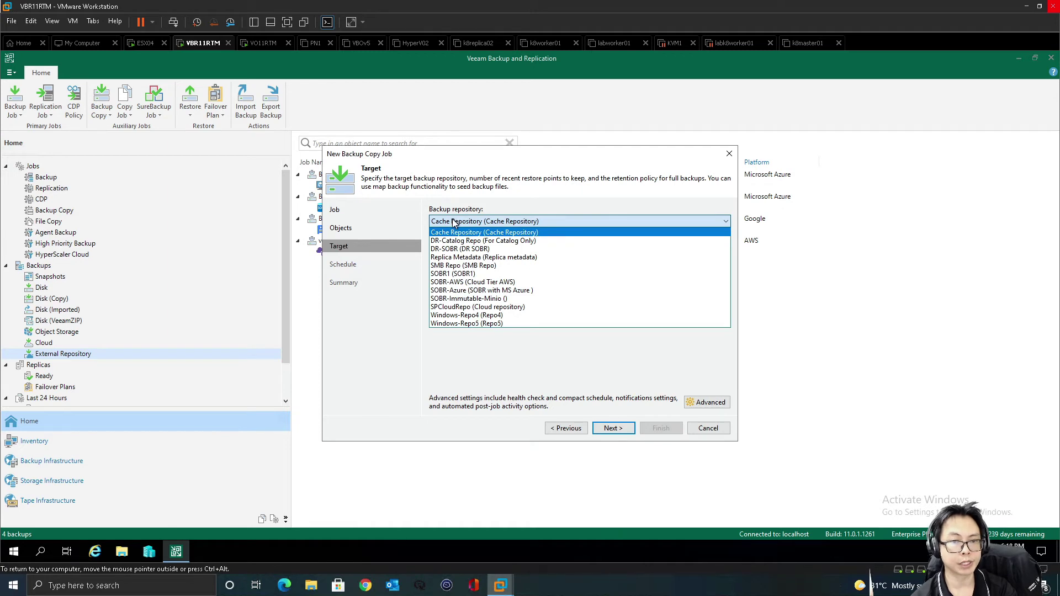
click(467, 275)
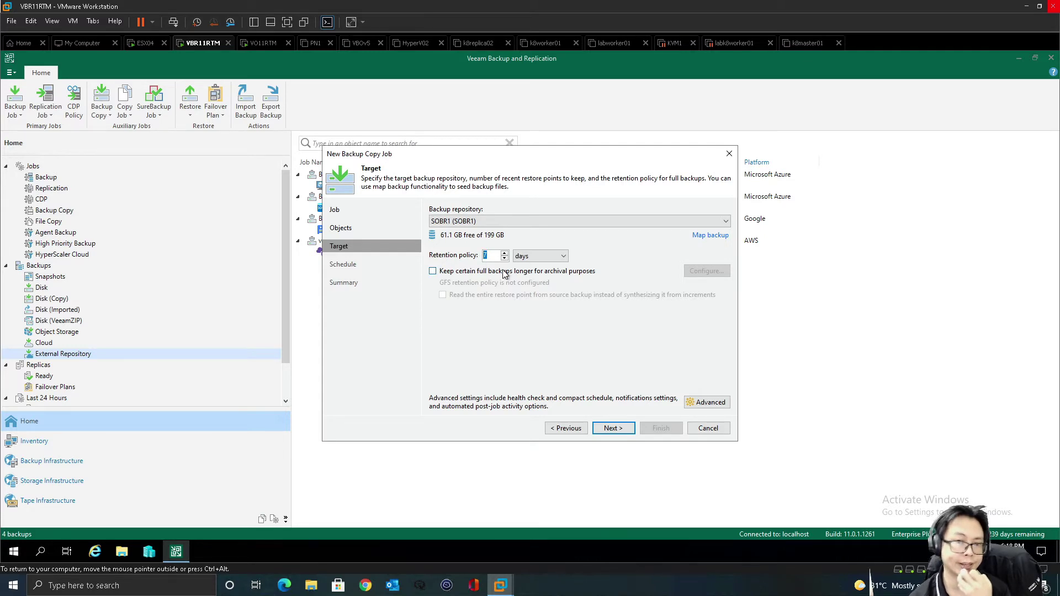
click(539, 258)
click(530, 267)
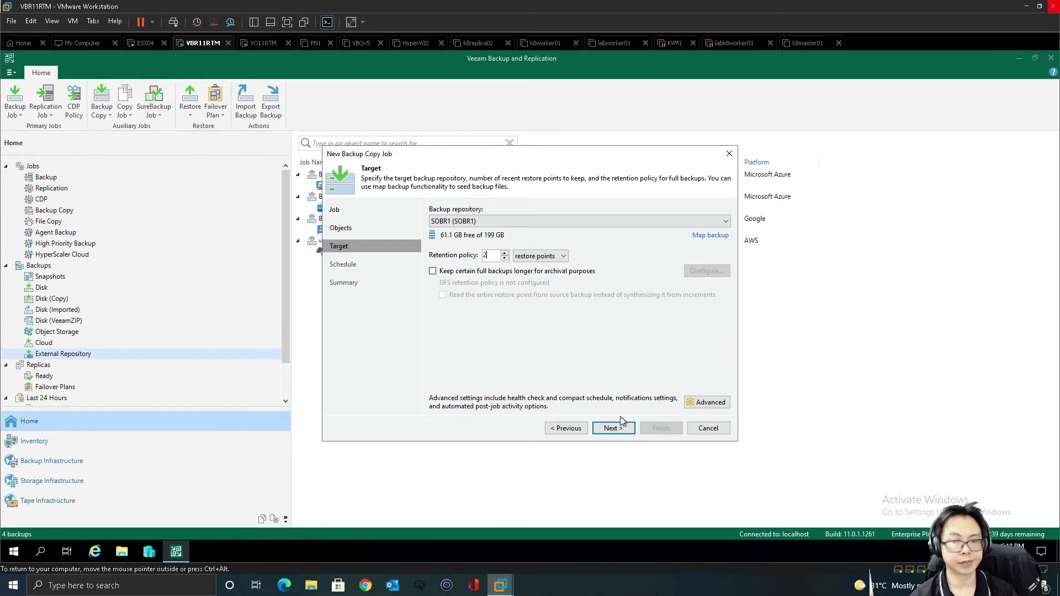
click(614, 429)
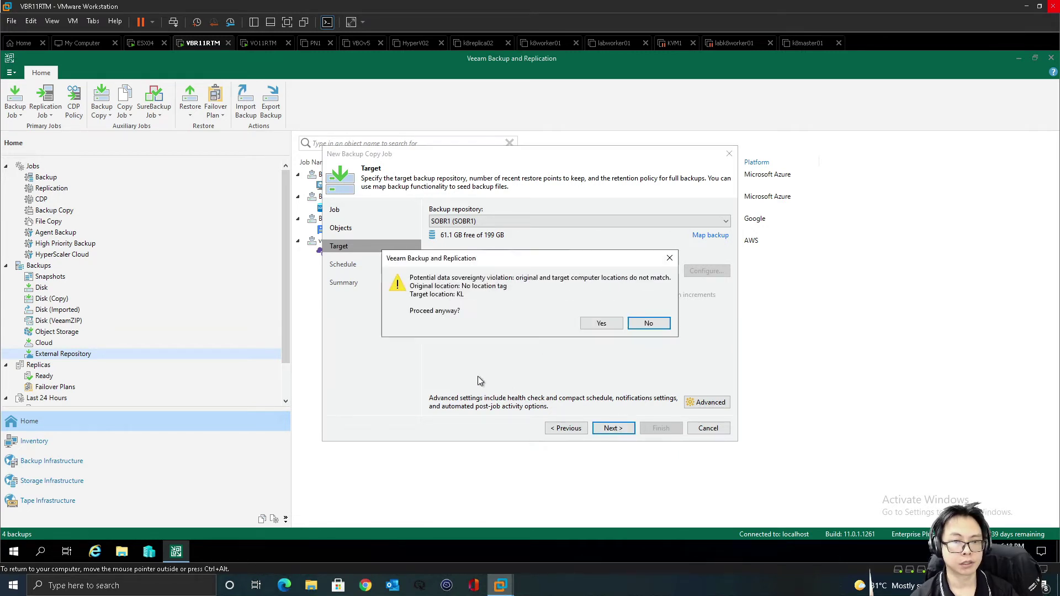
- Proceed despite the location mismatch and save the job as enabled, with data transfer allowed at any time
click(600, 327)
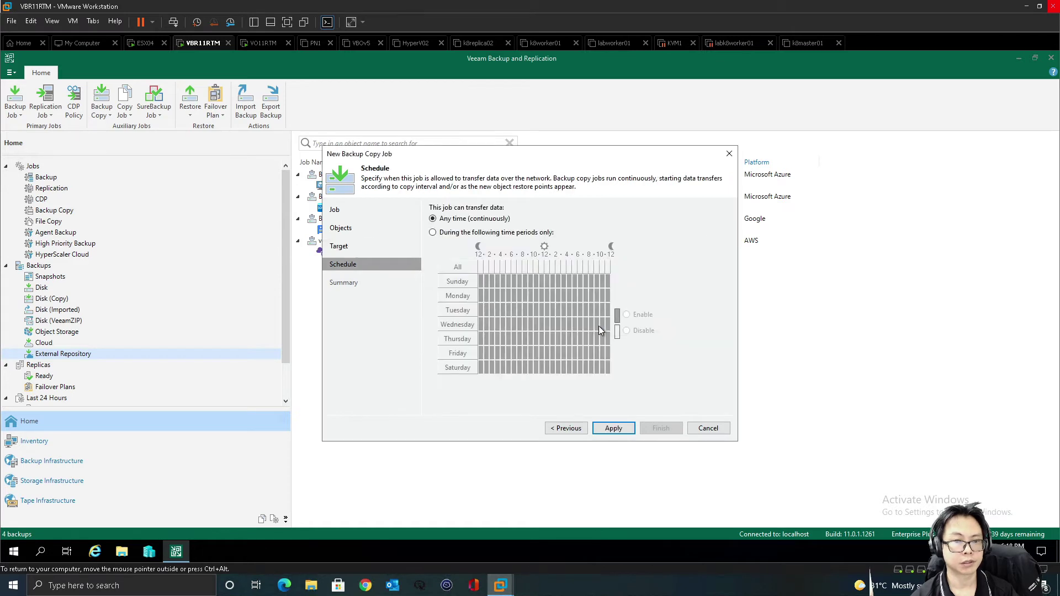
click(627, 432)
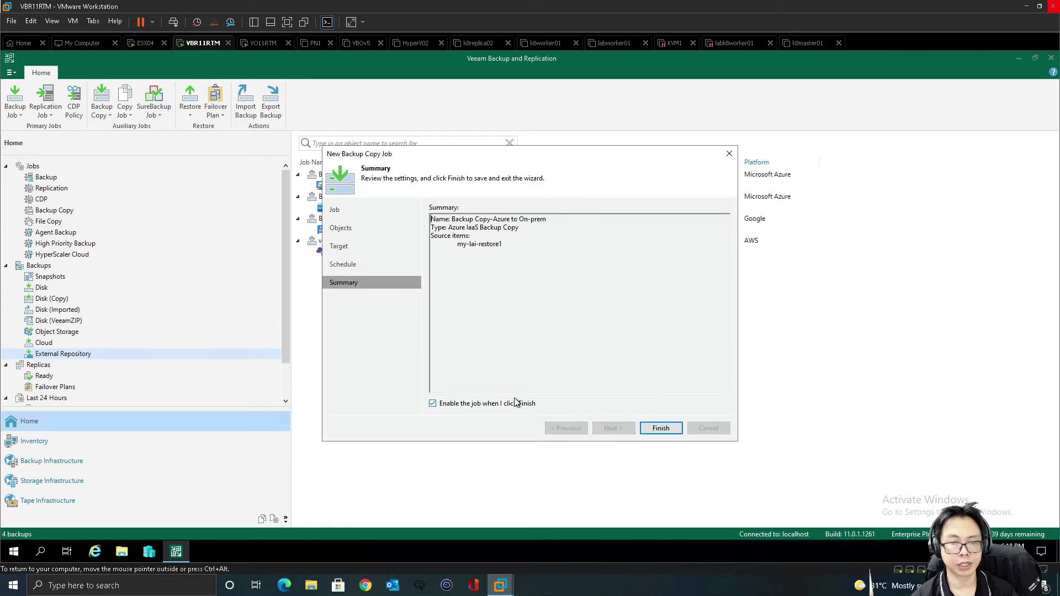
click(670, 430)
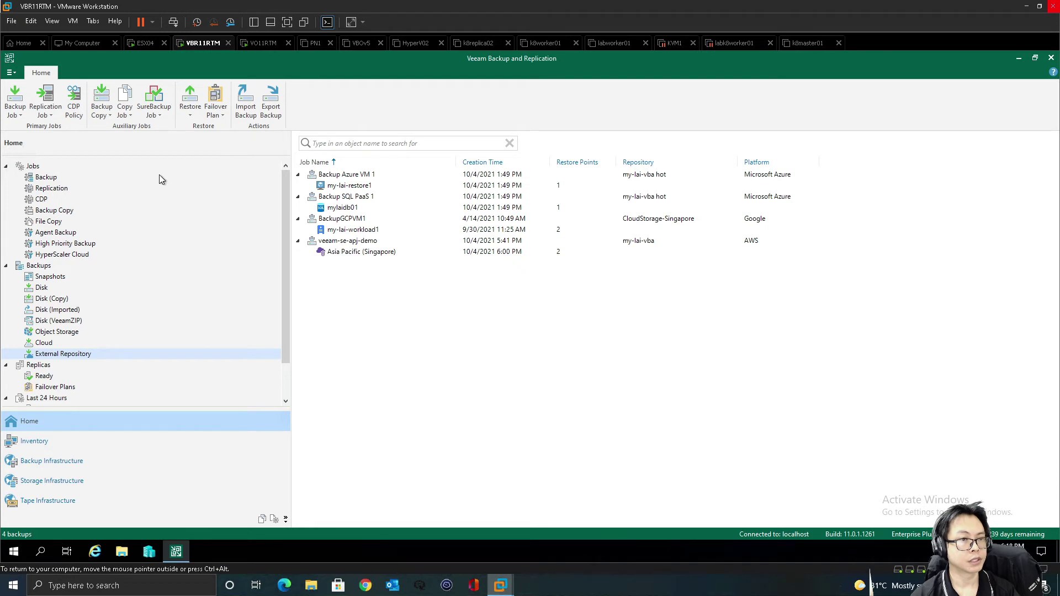
- Start a new GCE backup copy job named "Backup Copy-GCP to on-prem" that copies every day starting at 2:00 AM
click(101, 110)
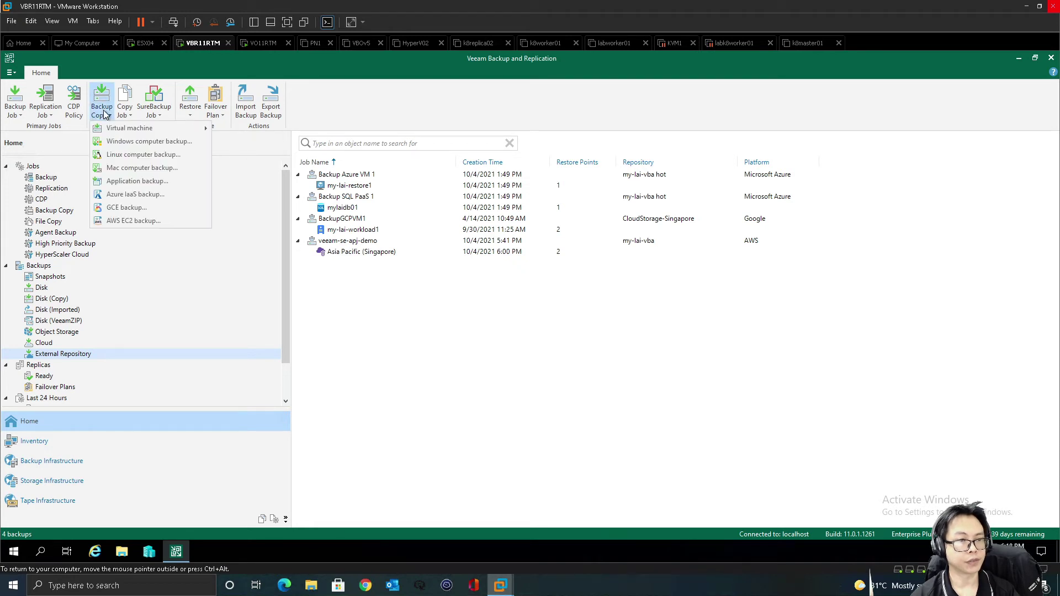
click(150, 208)
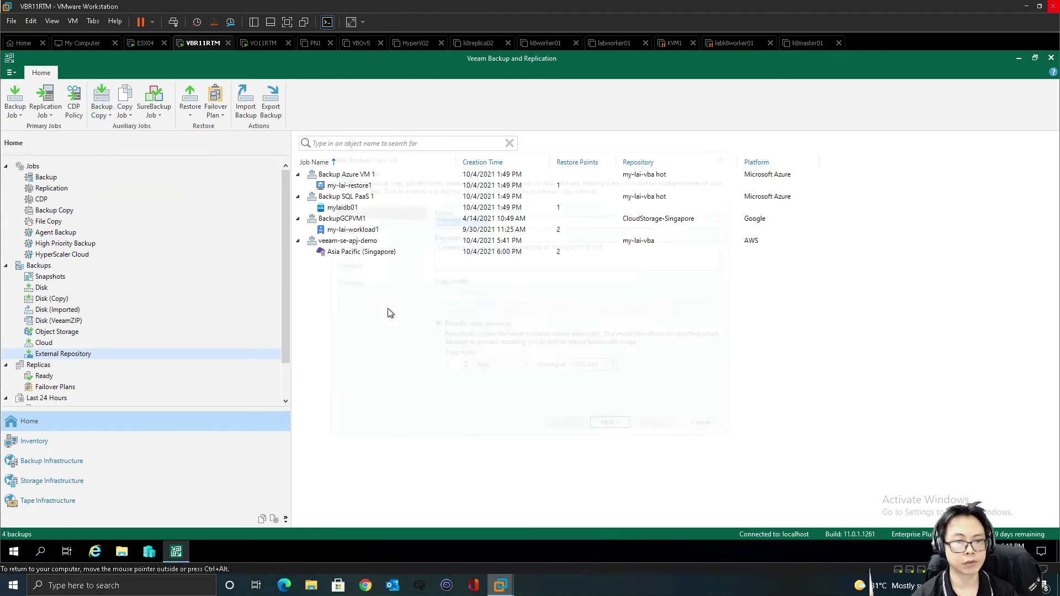
click(513, 219)
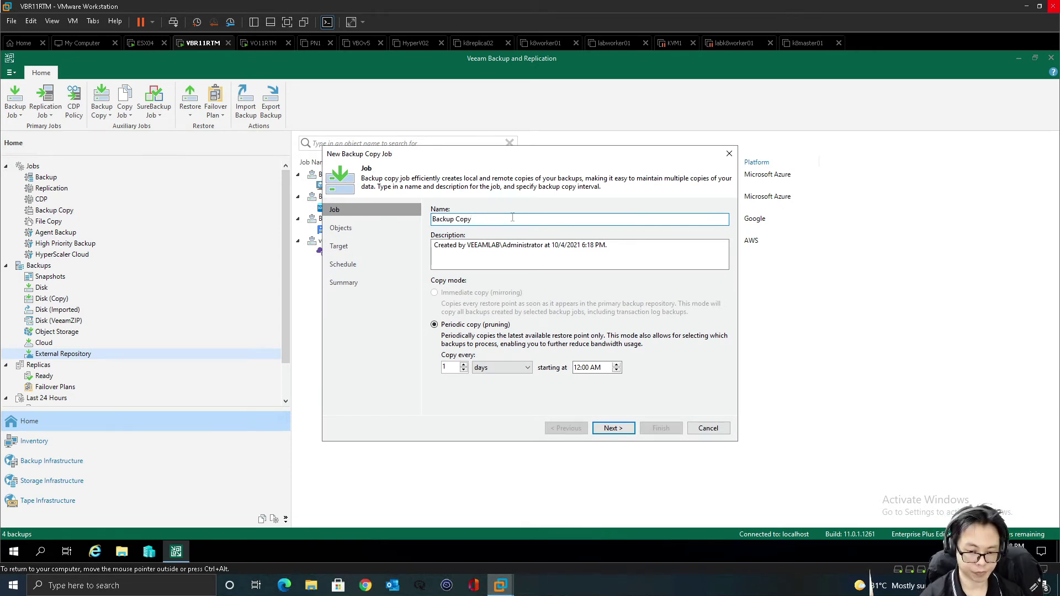
text(-GCP t)
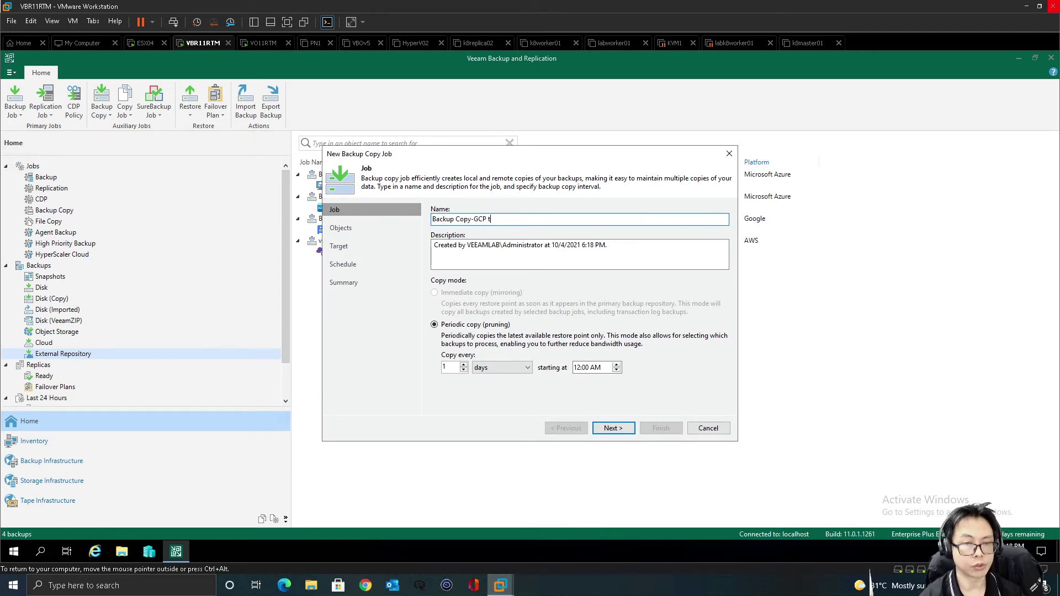
text(o on-pr)
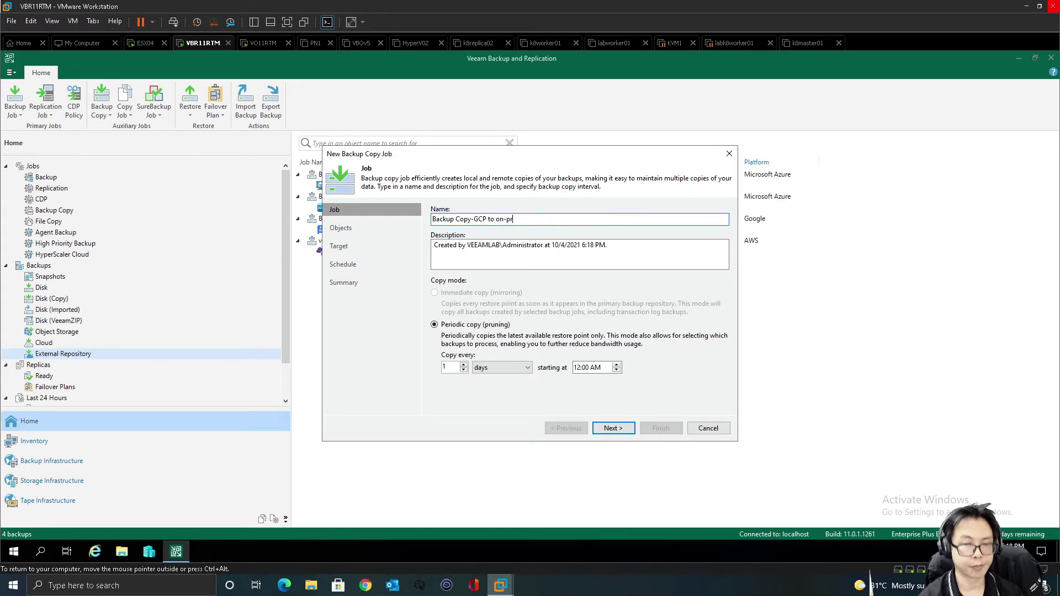
text(em)
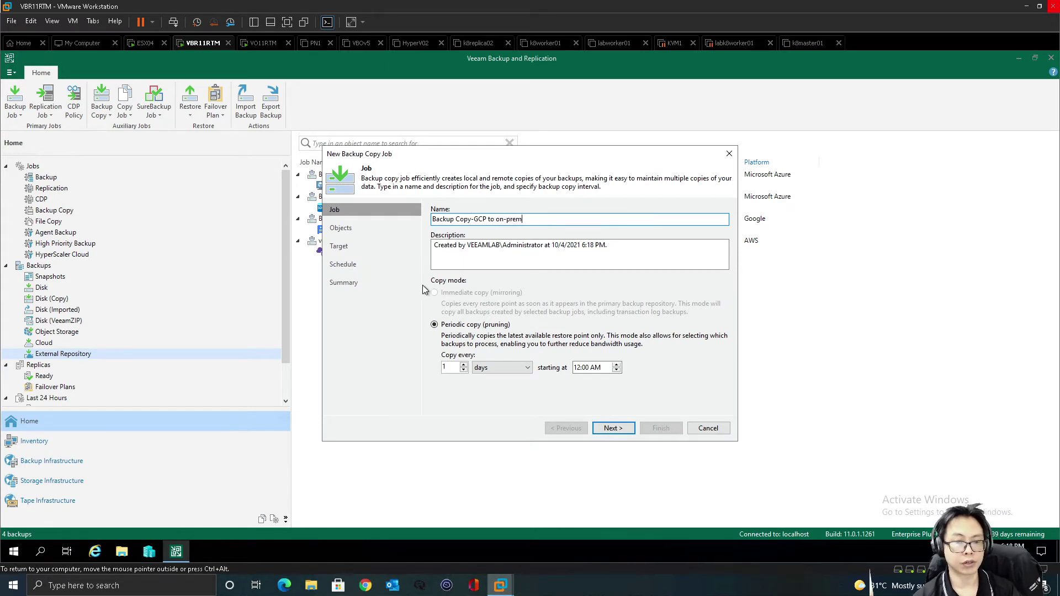
click(578, 373)
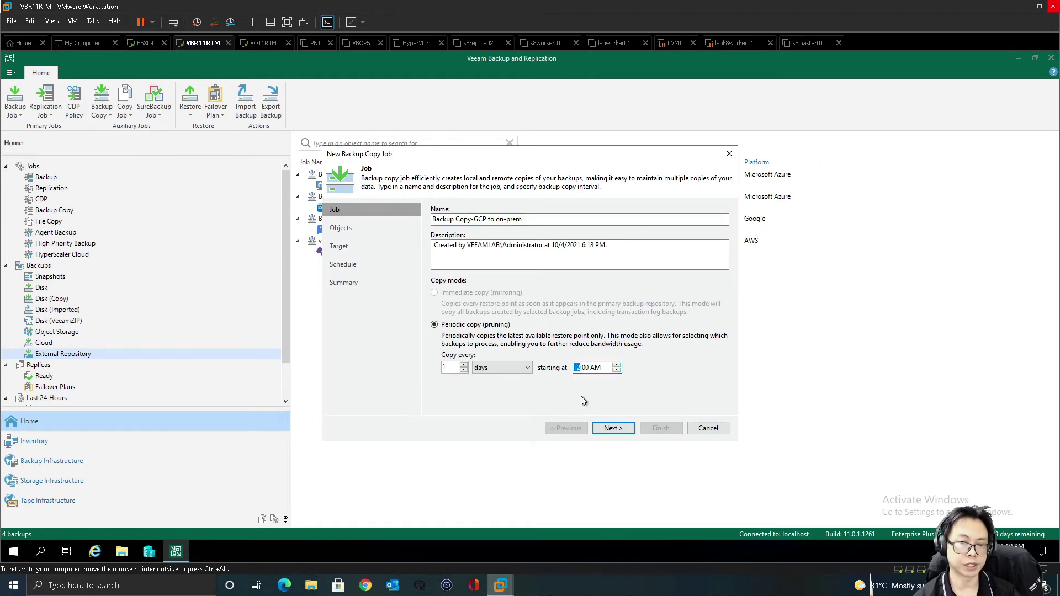
click(611, 428)
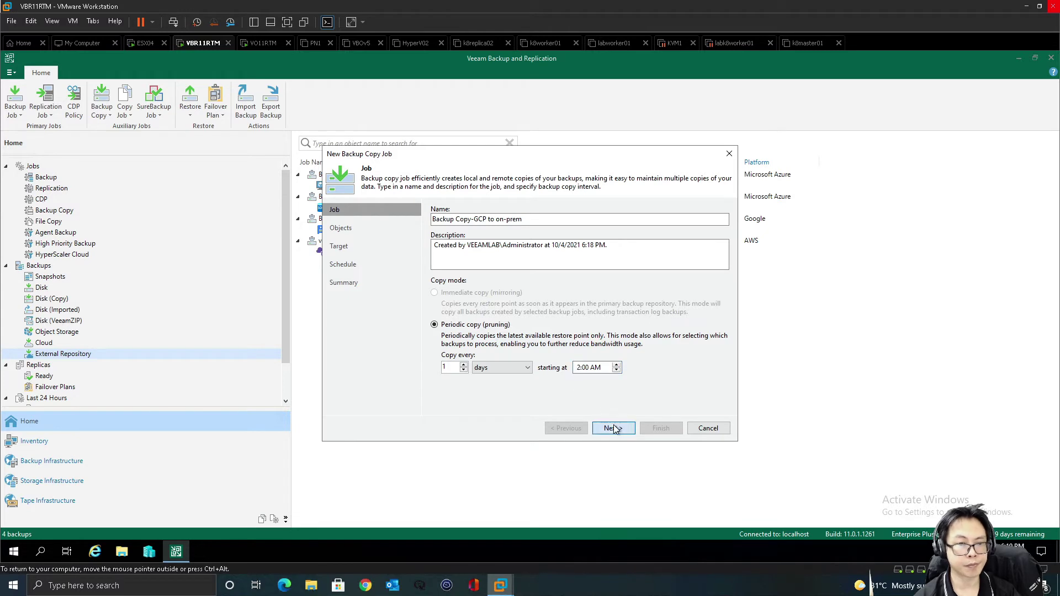
- Add the my-lai-workload1 instance from BackupGCPVM1 as the object the GCP copy job processes
click(713, 220)
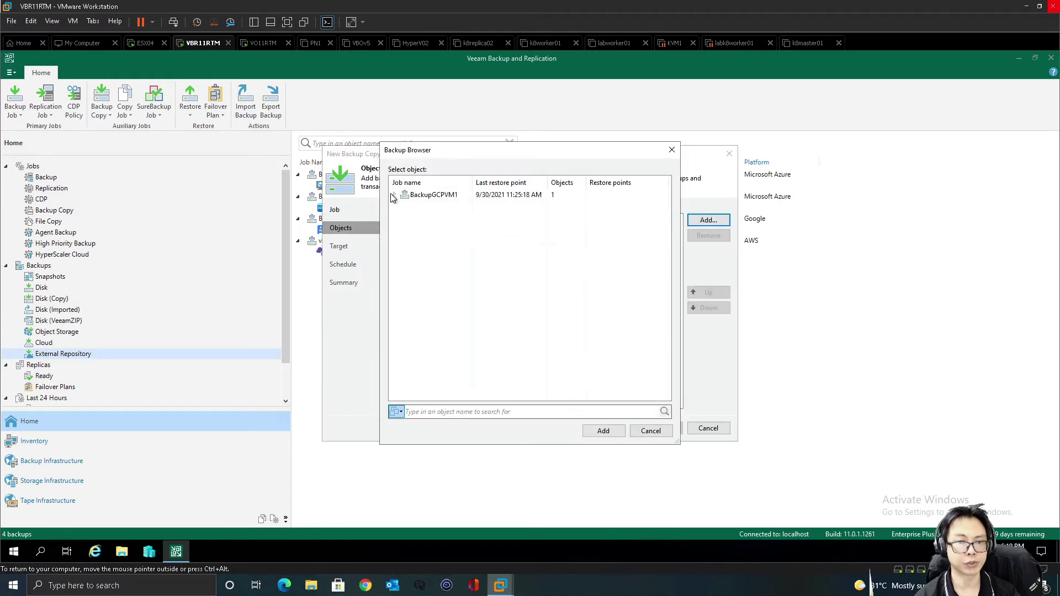
click(394, 195)
click(443, 206)
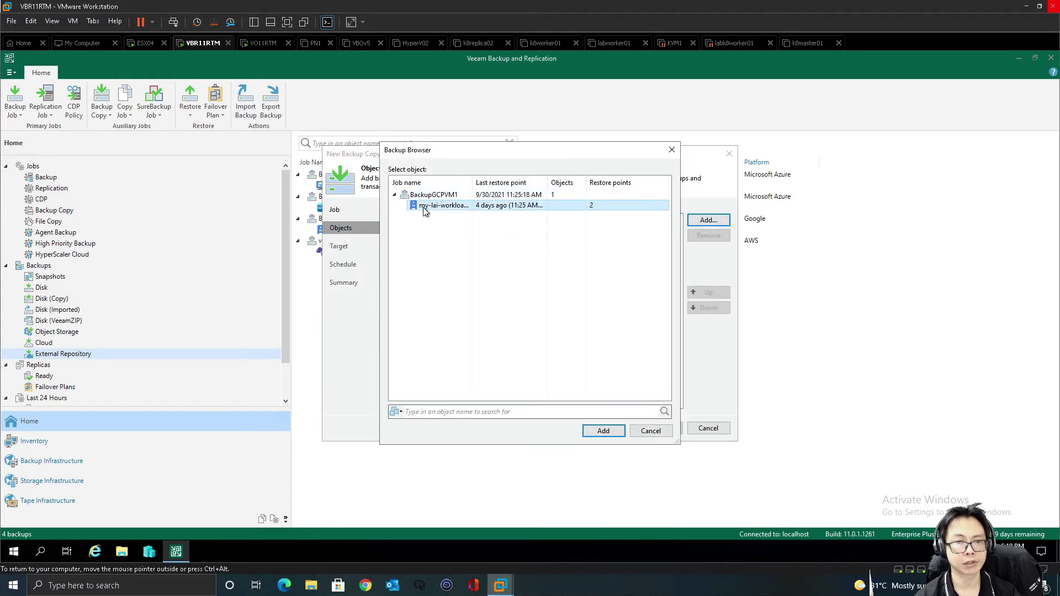
click(588, 432)
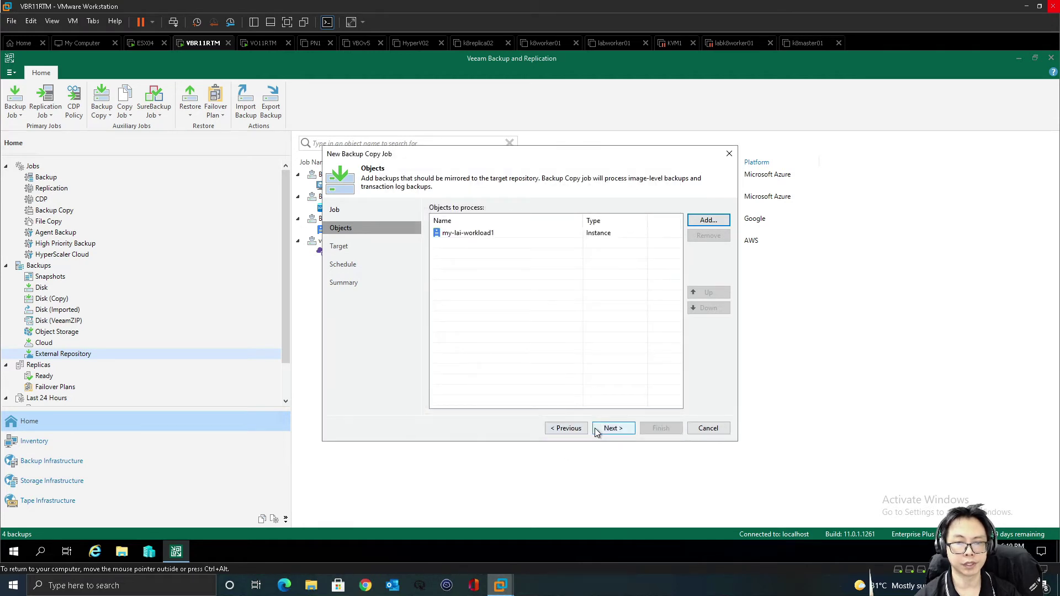
click(609, 428)
- Target the GCP copy job at the SOBR1 repository and keep 2 restore points
click(502, 222)
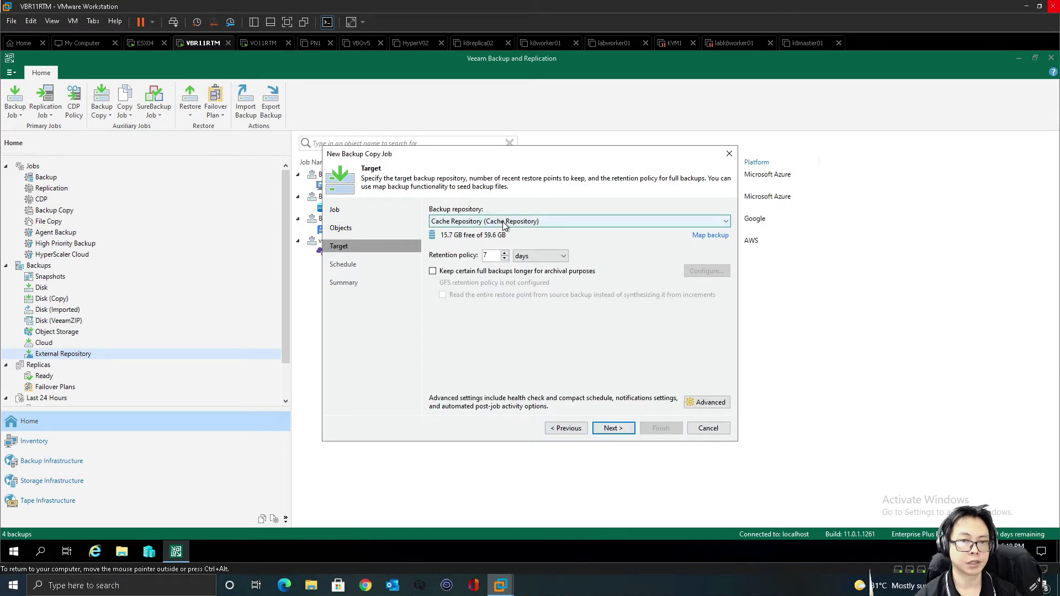
click(484, 274)
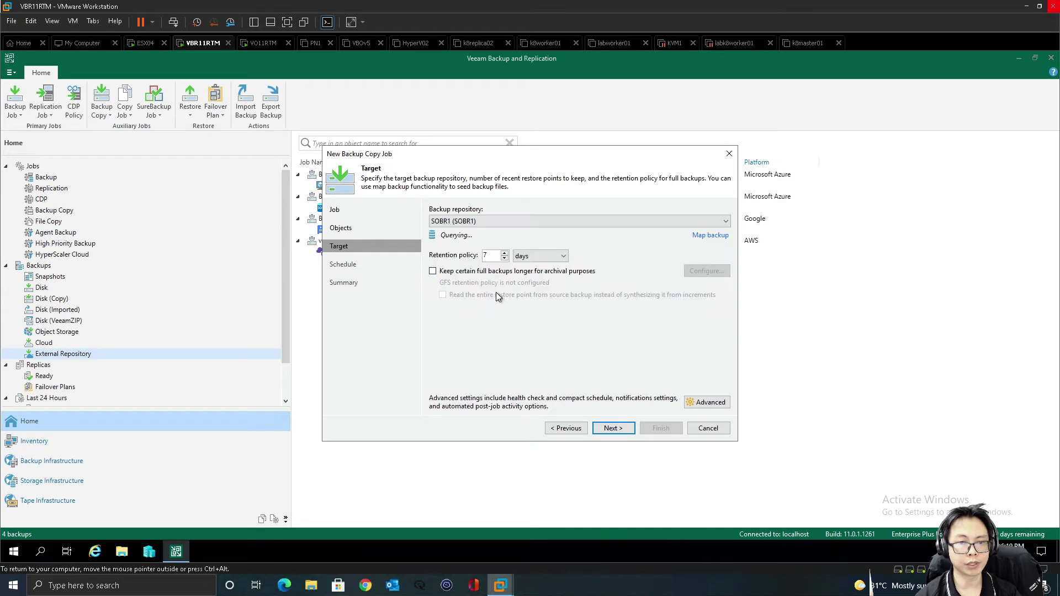
double_click(489, 255)
text(2)
click(534, 258)
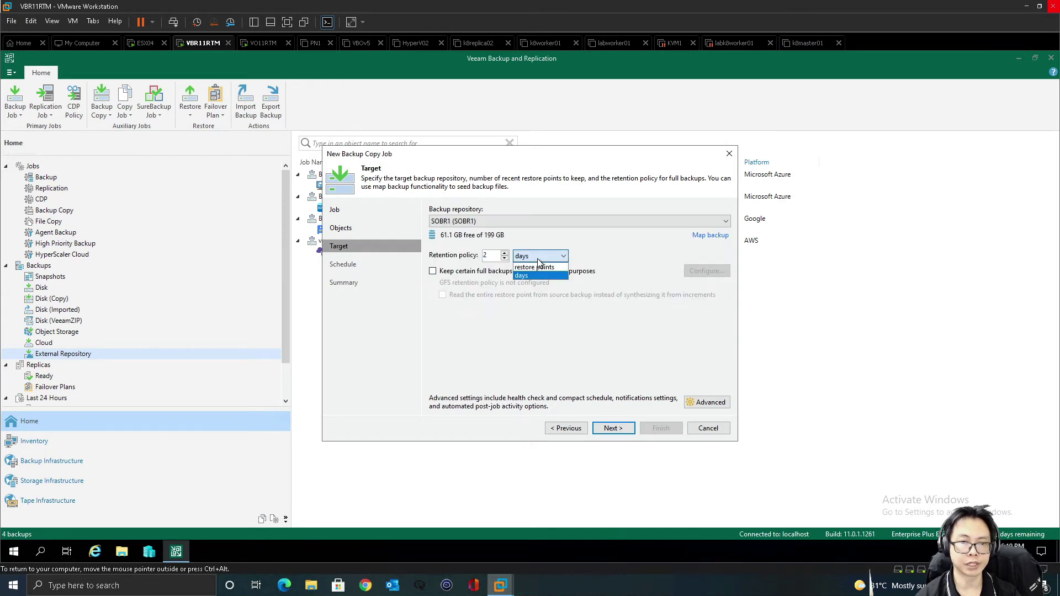
click(533, 267)
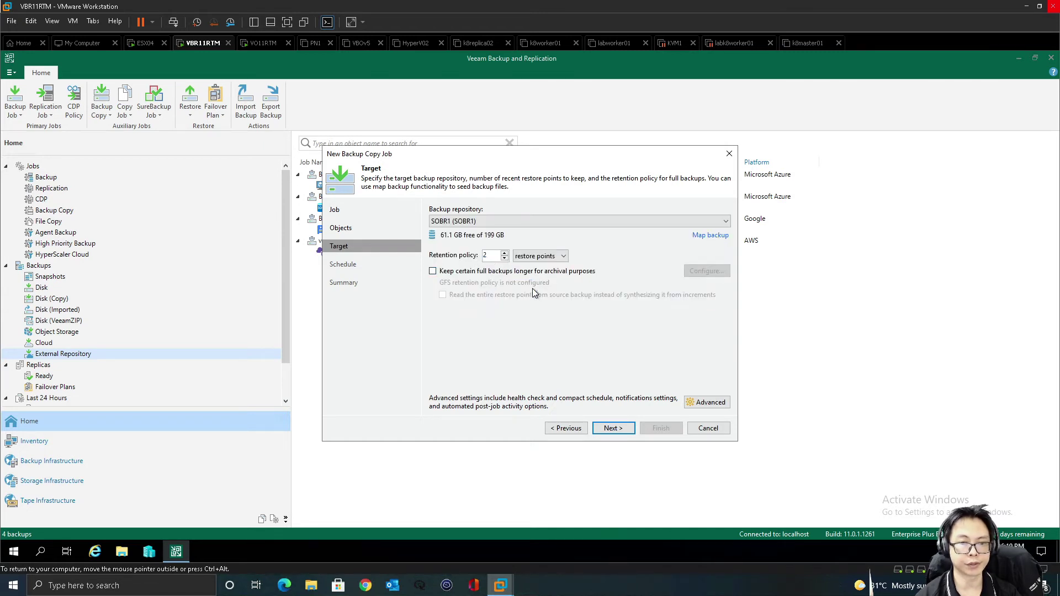
- Accept the data location mismatch, keep the default schedule, and save the GCP copy job as enabled
click(612, 429)
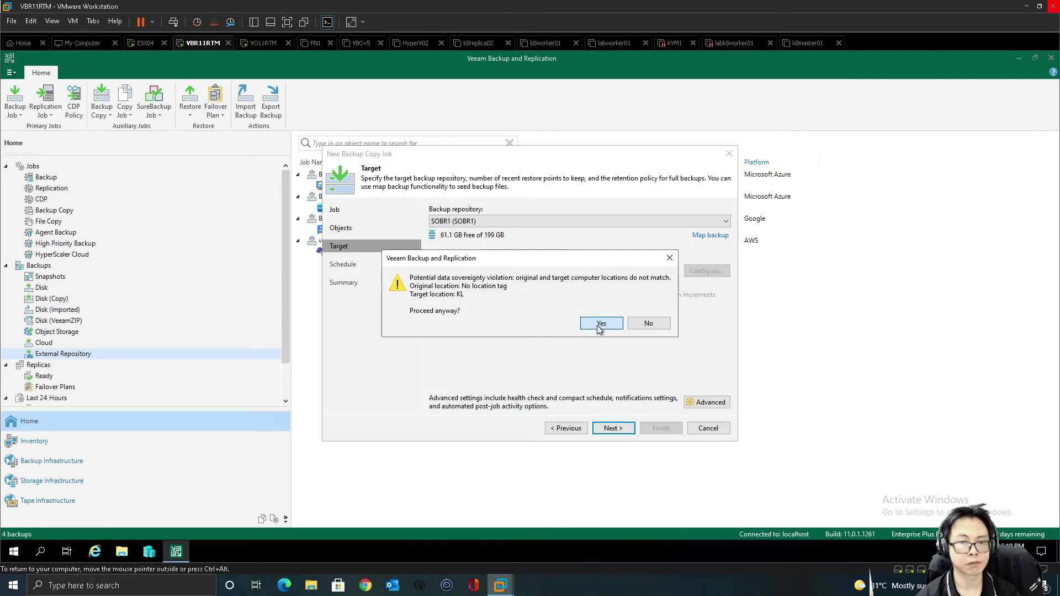
click(599, 326)
click(613, 429)
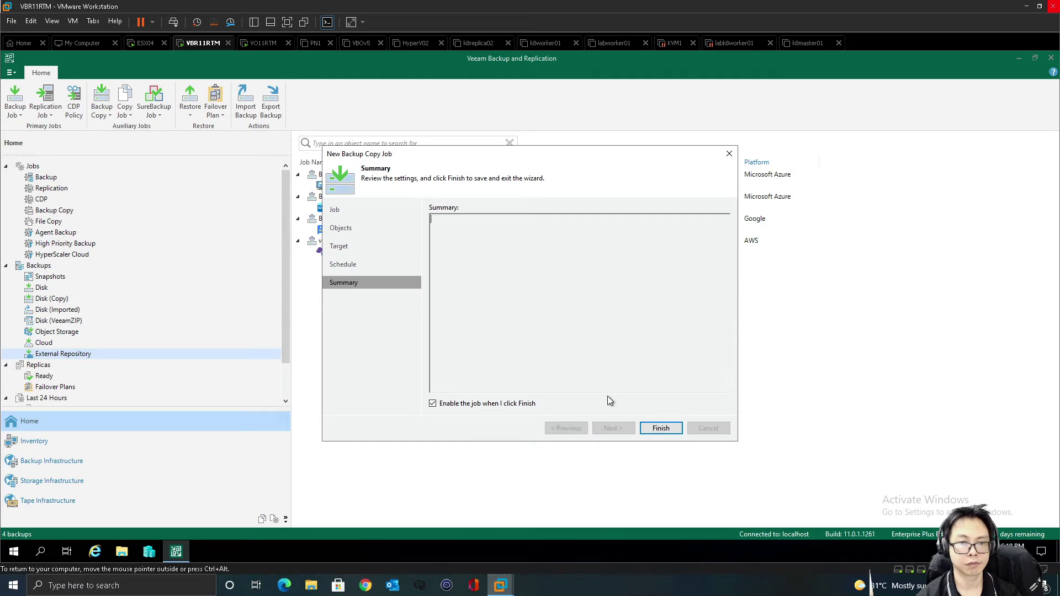
click(661, 428)
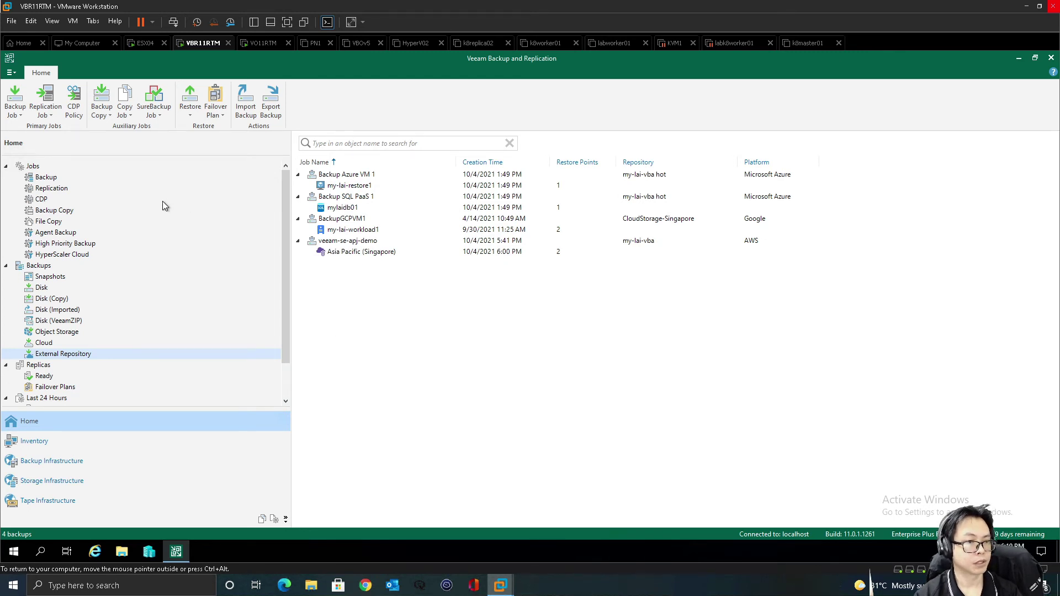
- Check the backup copy jobs and inspect the Azure to On-prem job's session log for my-lai-restore1
click(55, 211)
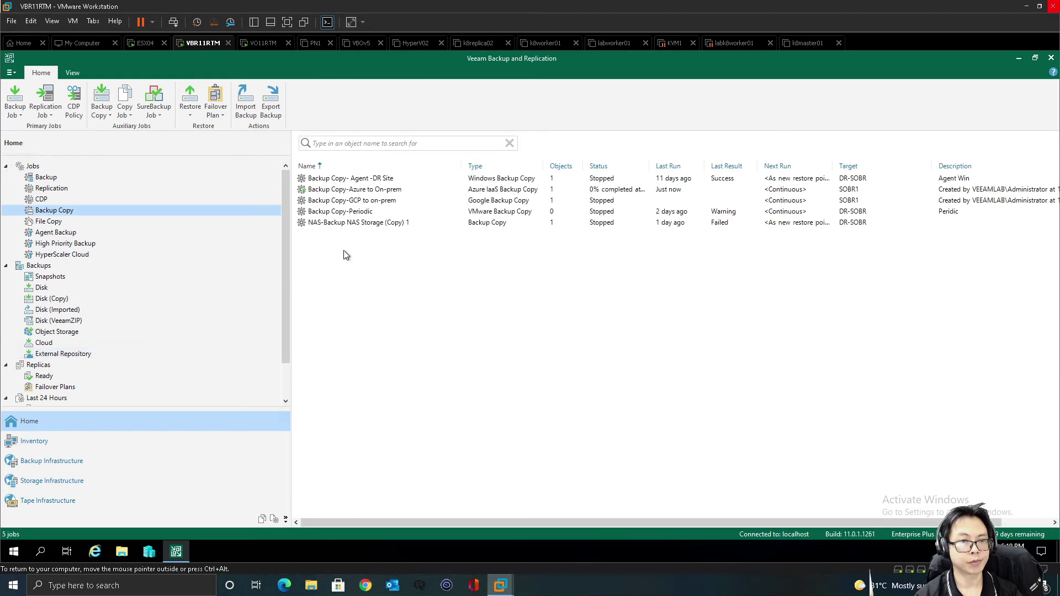
click(355, 191)
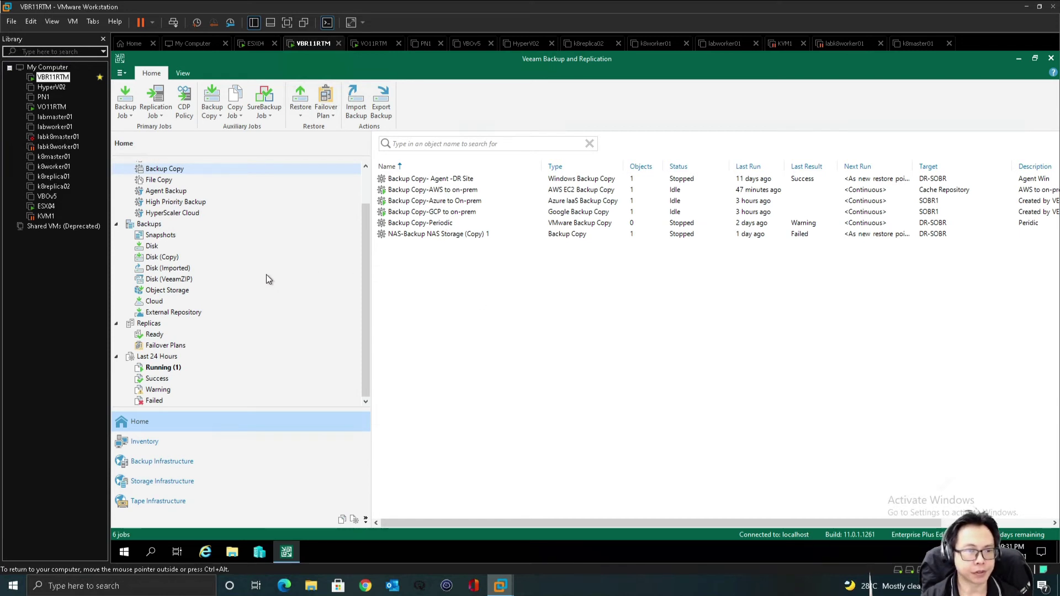
click(414, 190)
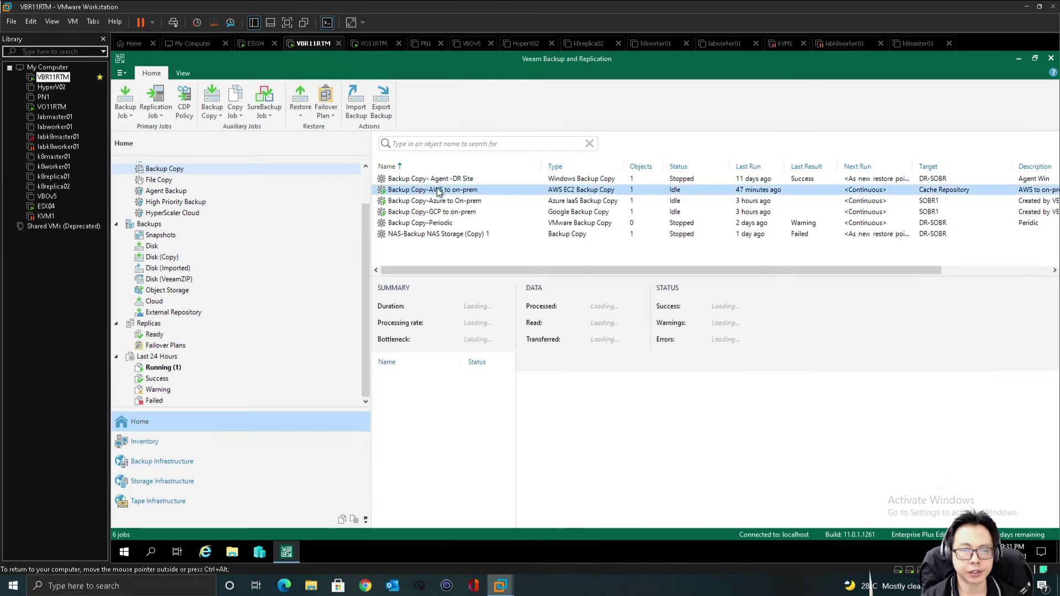
click(449, 201)
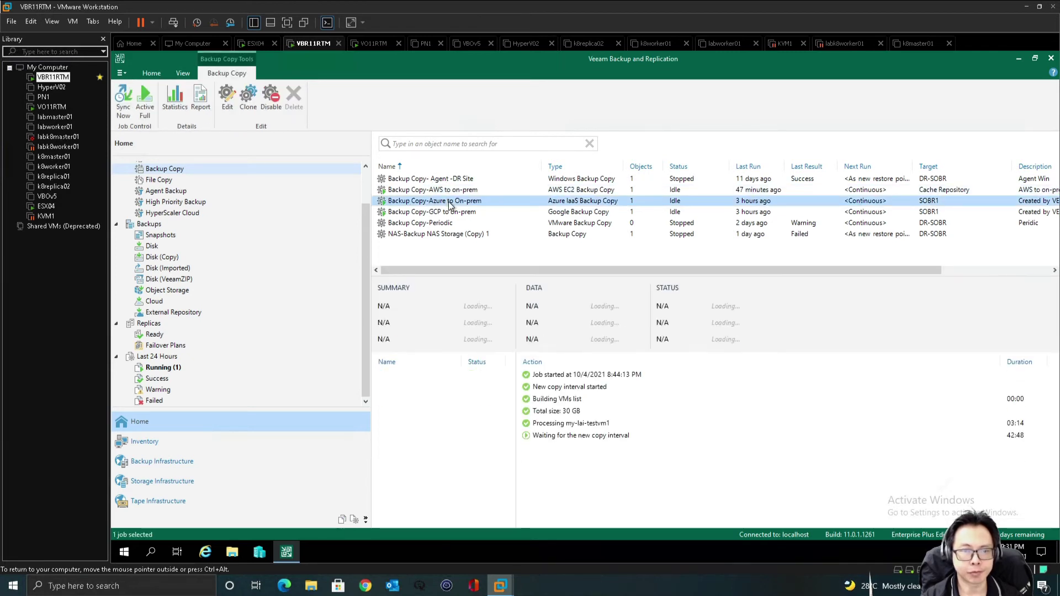
double_click(449, 201)
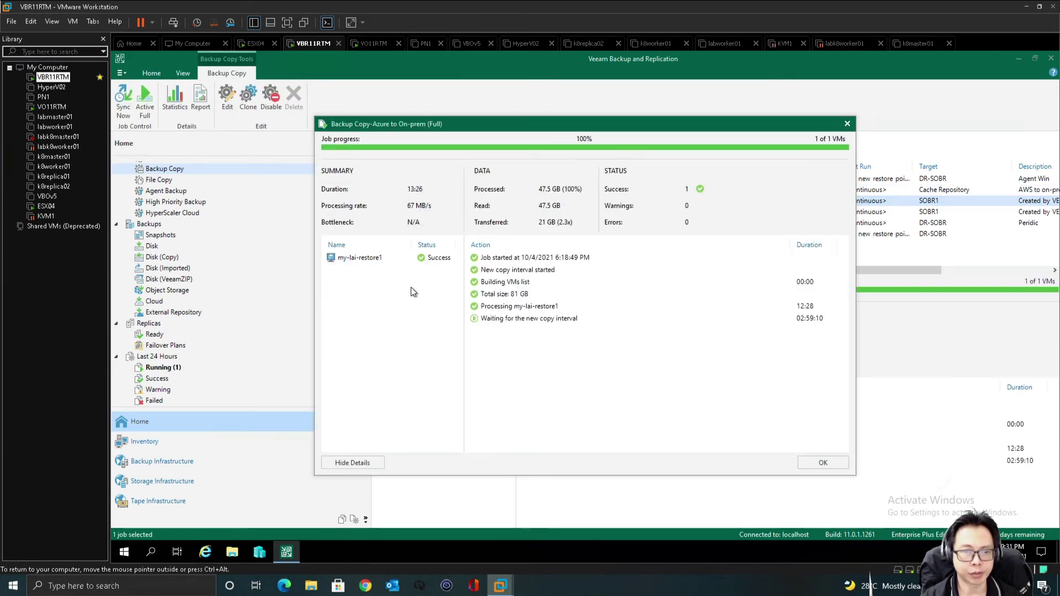
click(420, 261)
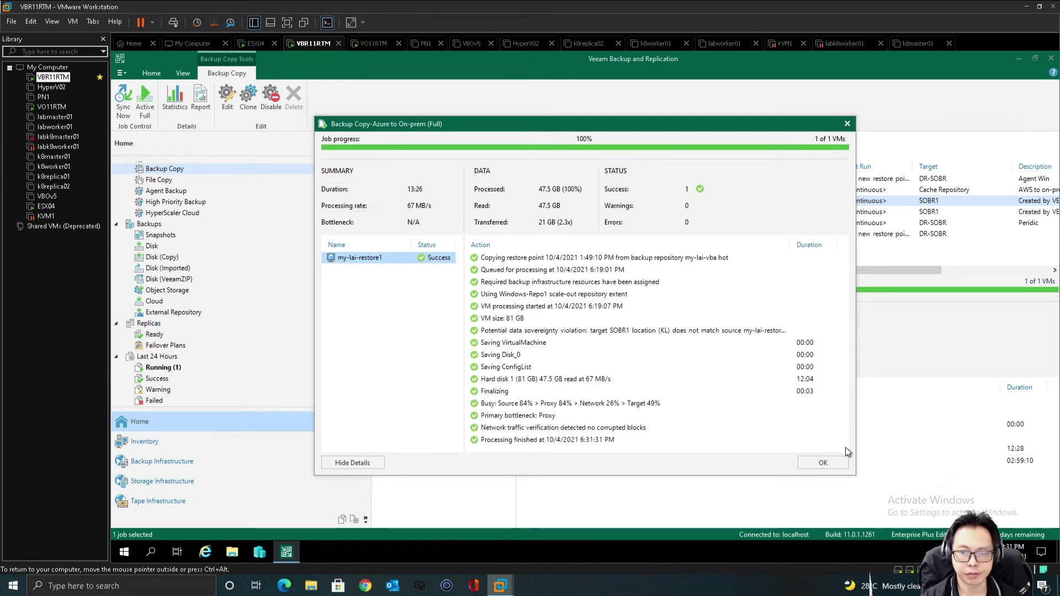
click(828, 463)
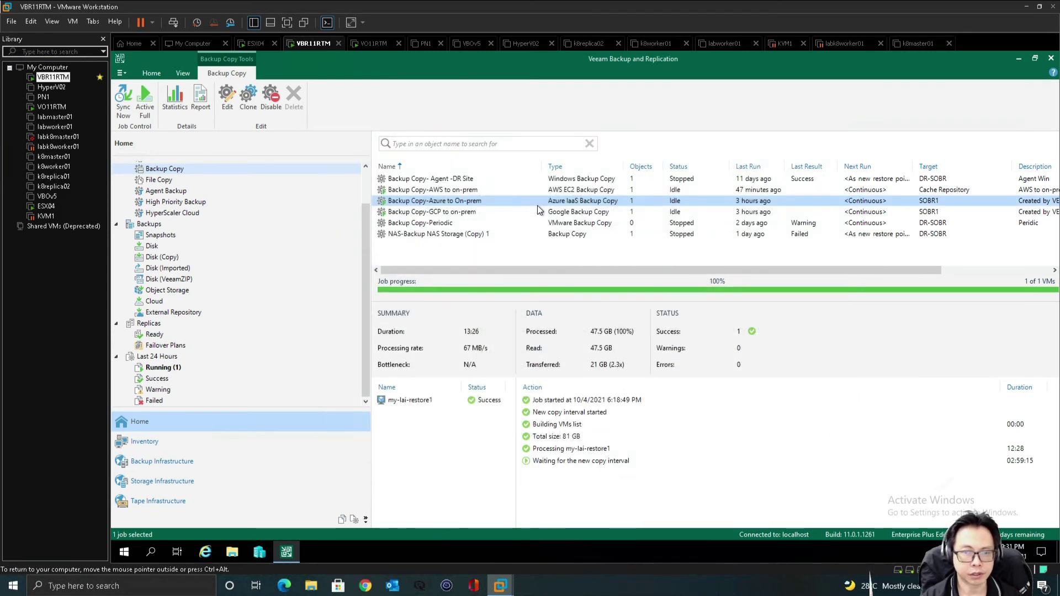
- Inspect the GCP to on-prem job's session details for my-lai-workload1 and view the AWS to on-prem job's statistics
double_click(436, 212)
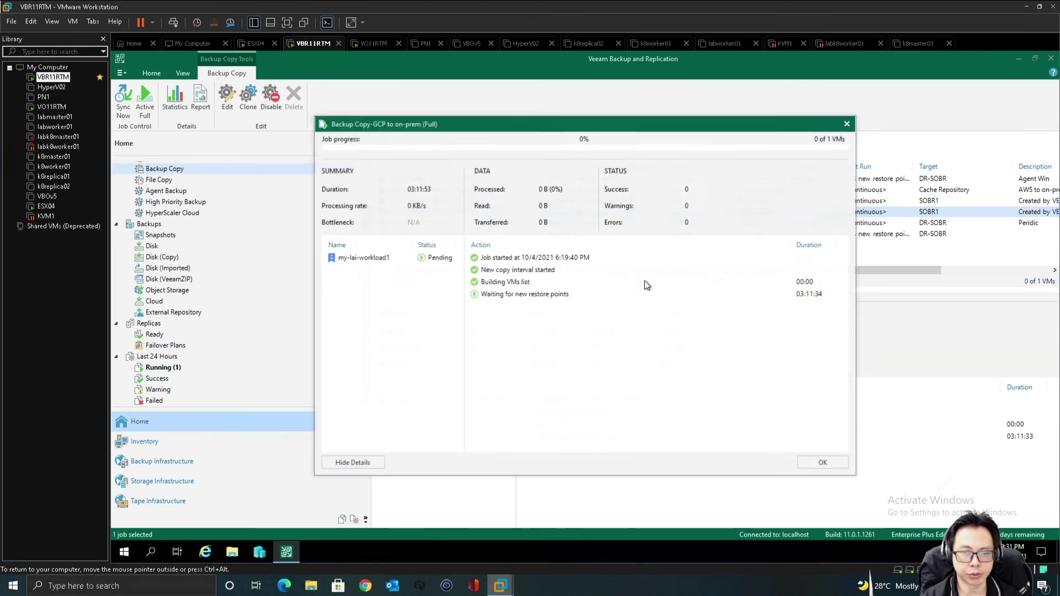
click(412, 257)
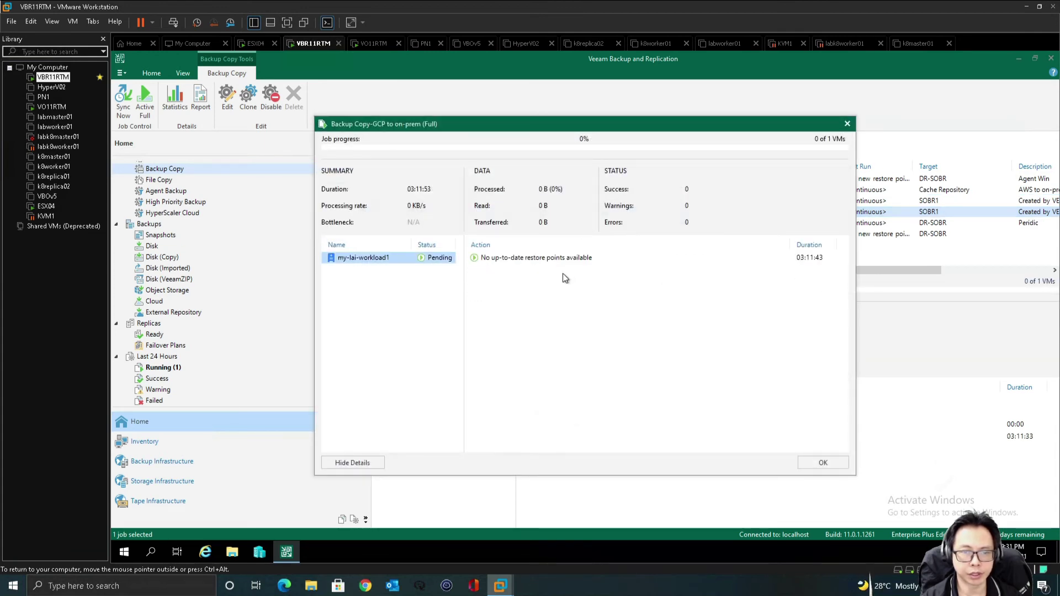
click(597, 346)
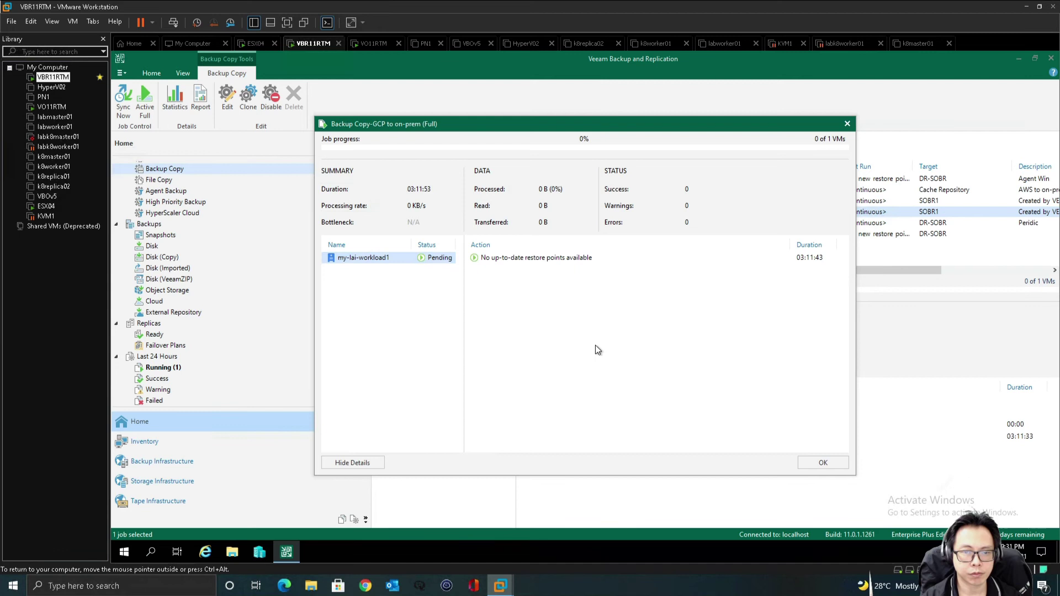
click(416, 309)
click(823, 463)
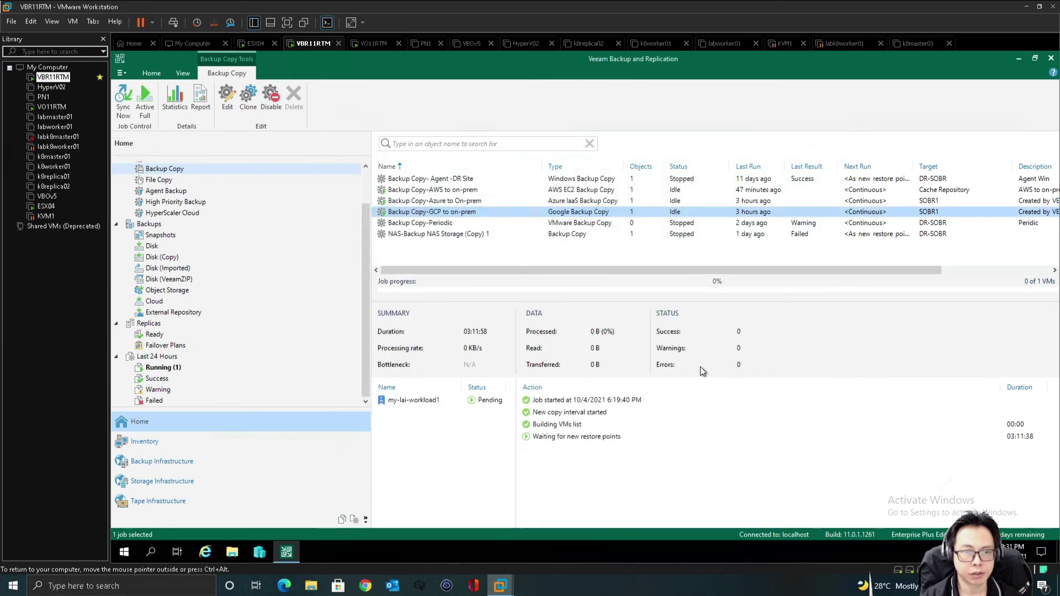
click(489, 190)
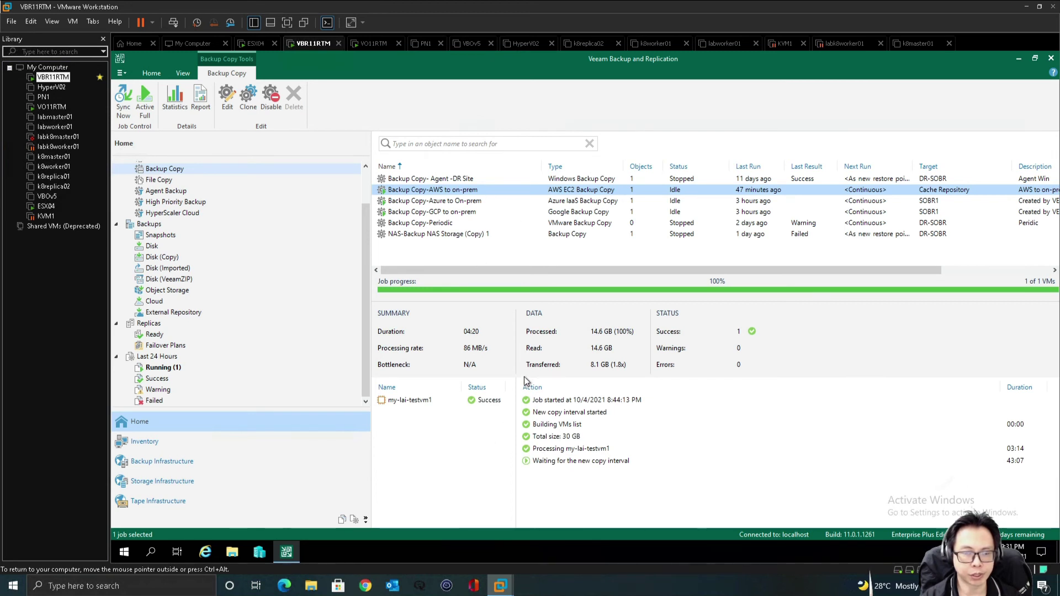
- Show the external repository backups and select my-lai-testvm1 under Backup AWS VM1
click(156, 316)
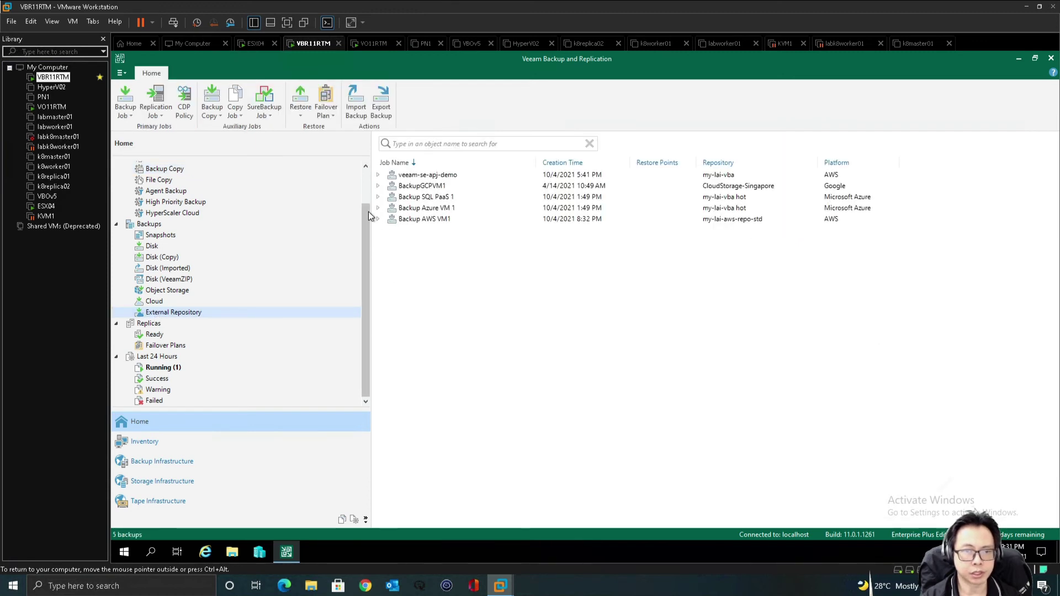
click(378, 219)
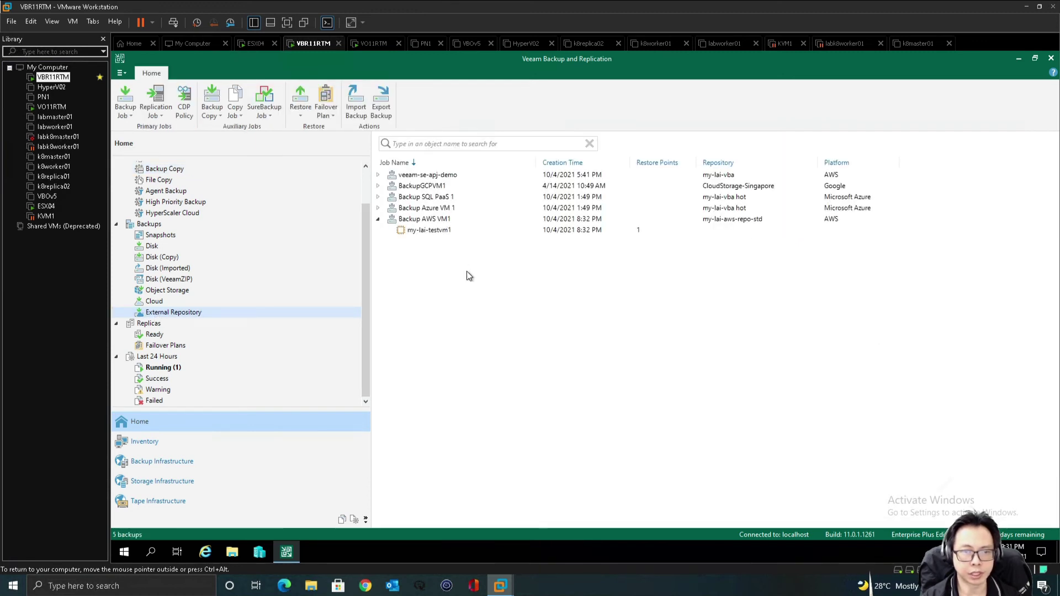
click(419, 231)
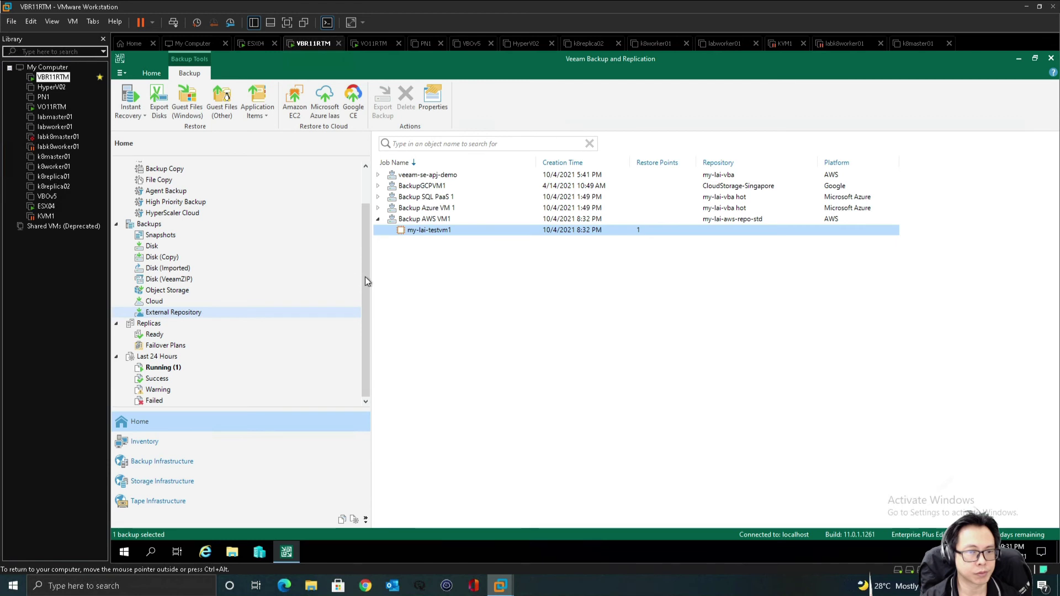
- Show the copied disk backups and expand the AWS and Azure to on-prem copies to view their instances
drag(366, 274, 366, 253)
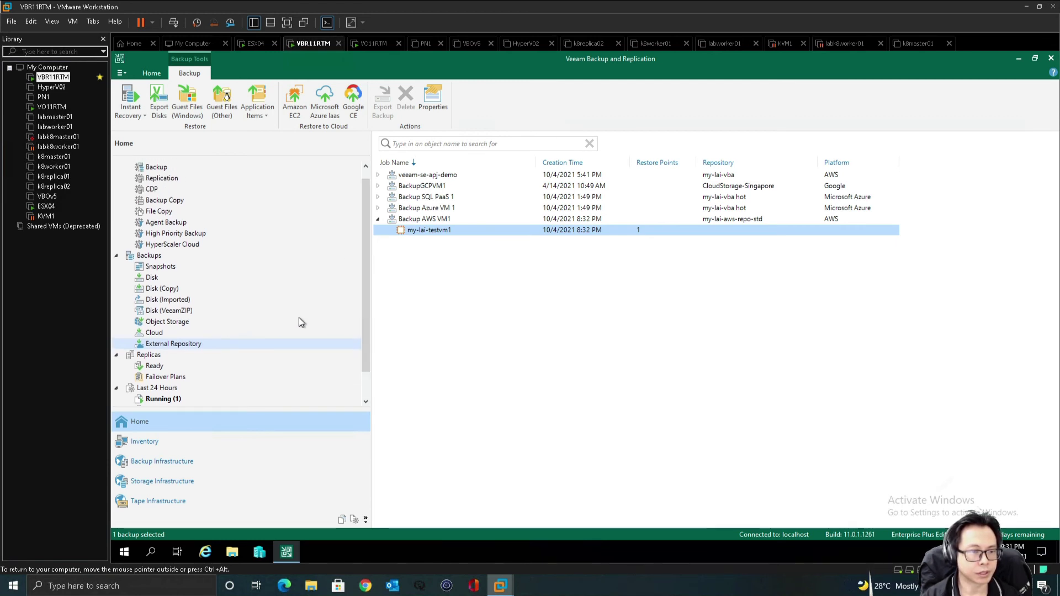
click(153, 291)
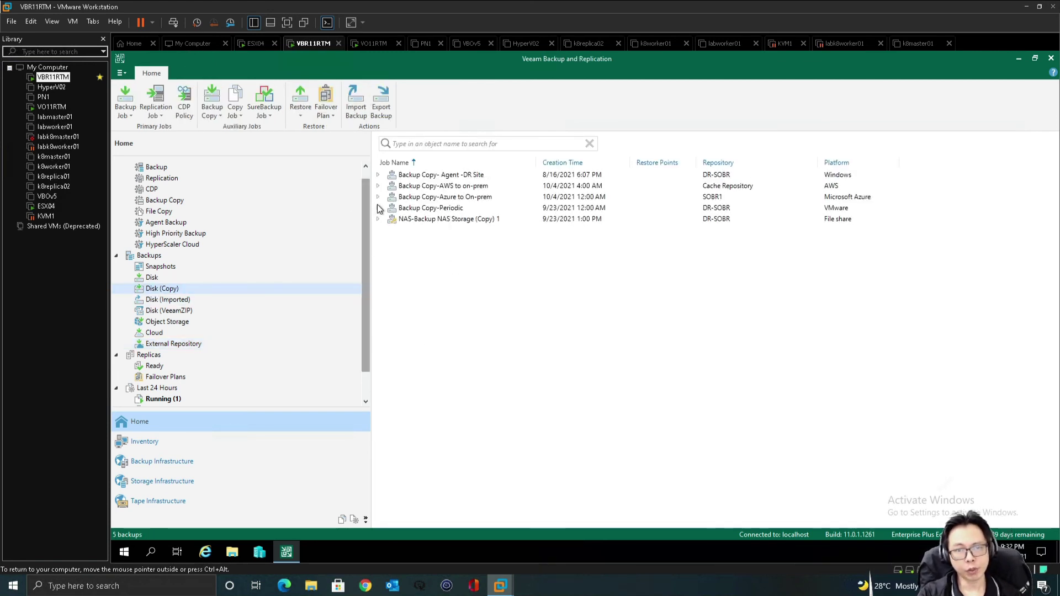
click(378, 186)
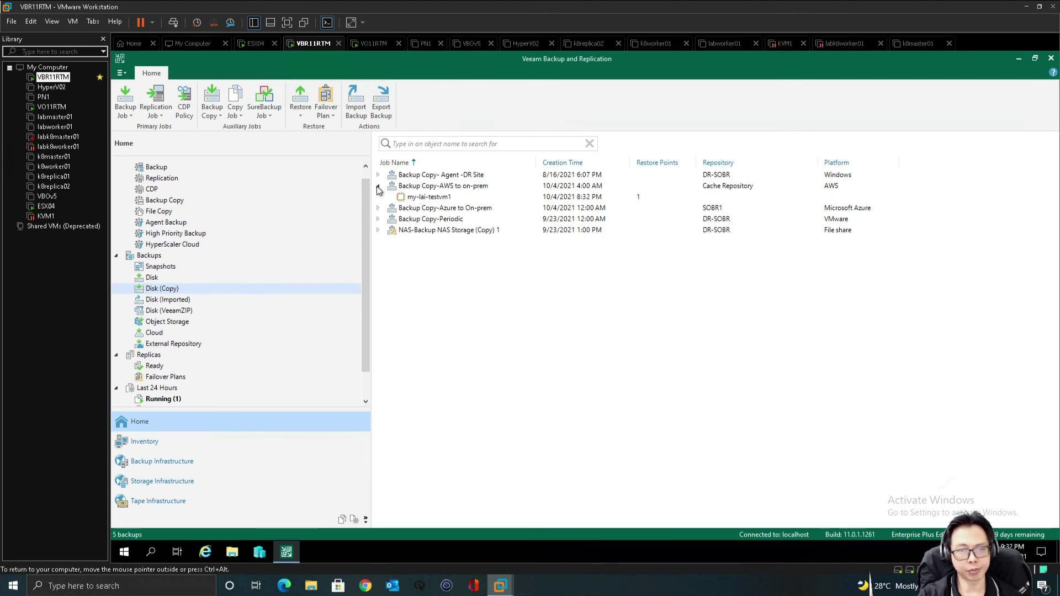
click(377, 208)
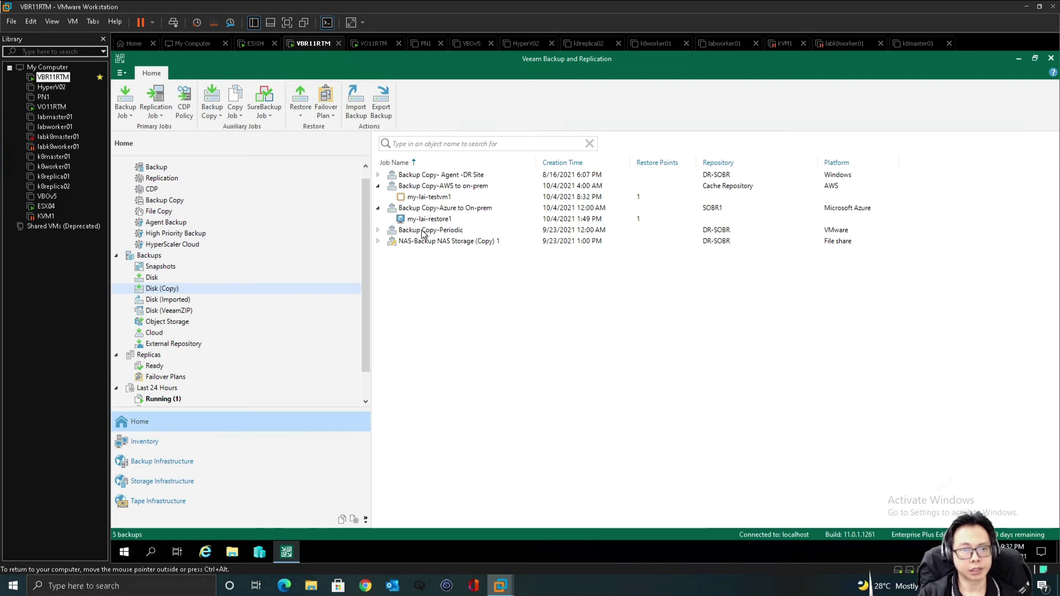
- Look over the instant recovery and other restore options for the copied my-lai-testvm1 backup
click(435, 198)
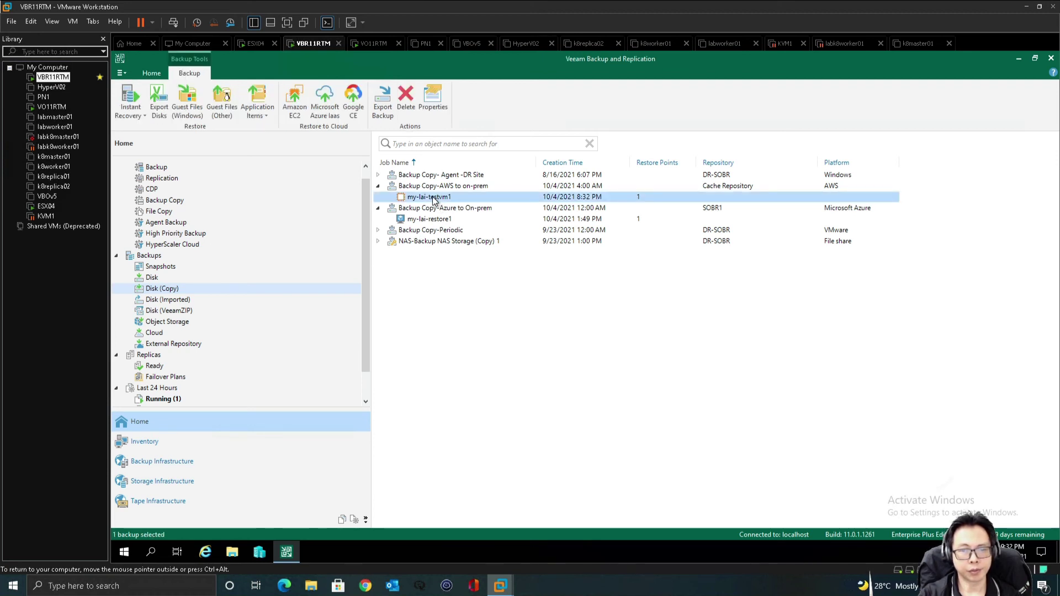
right_click(435, 199)
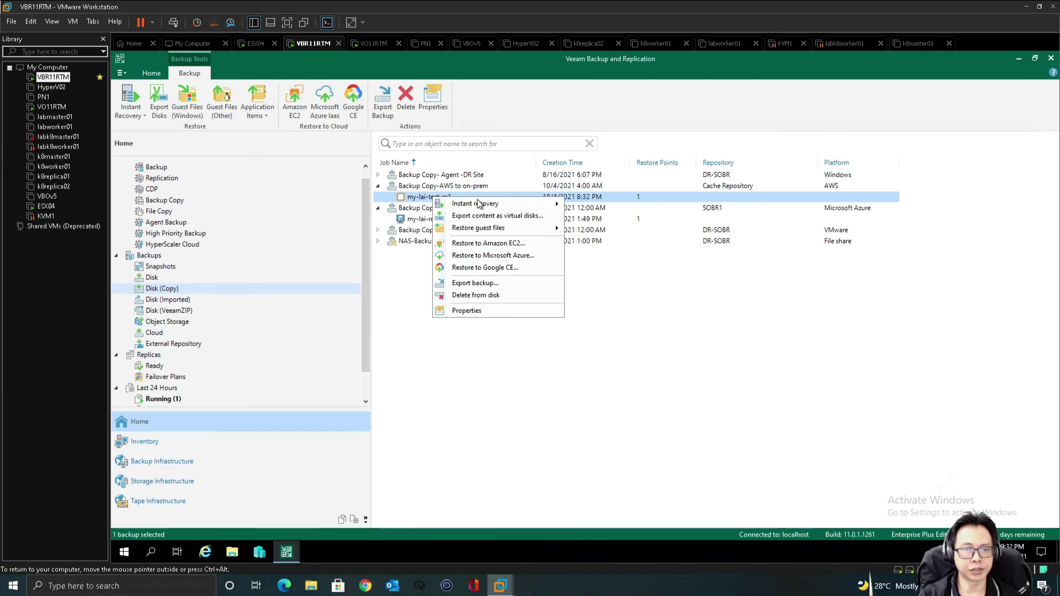
mouse_move(502, 203)
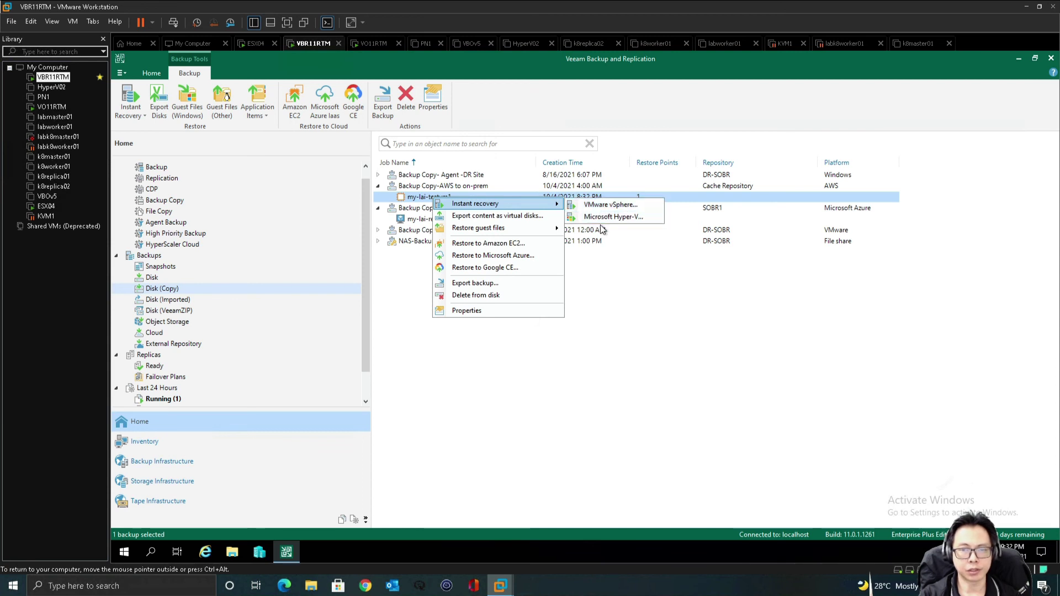
mouse_move(485, 236)
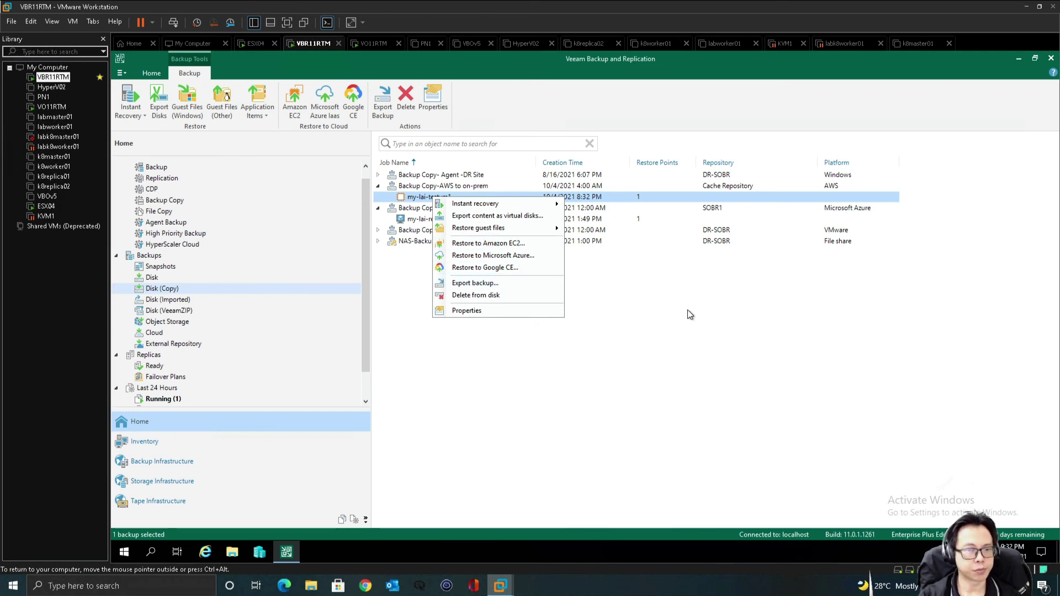
click(659, 316)
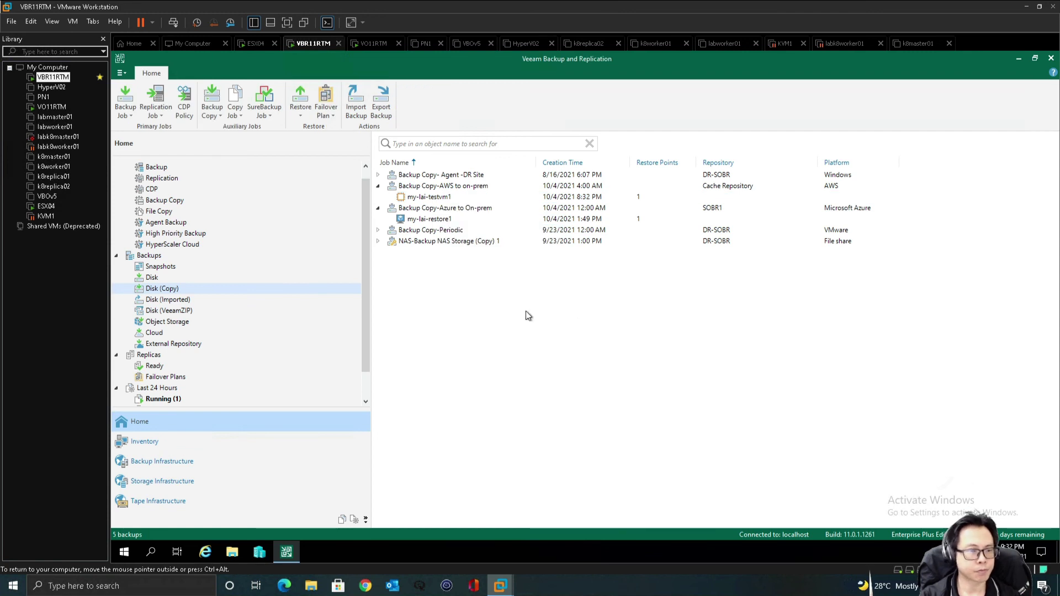